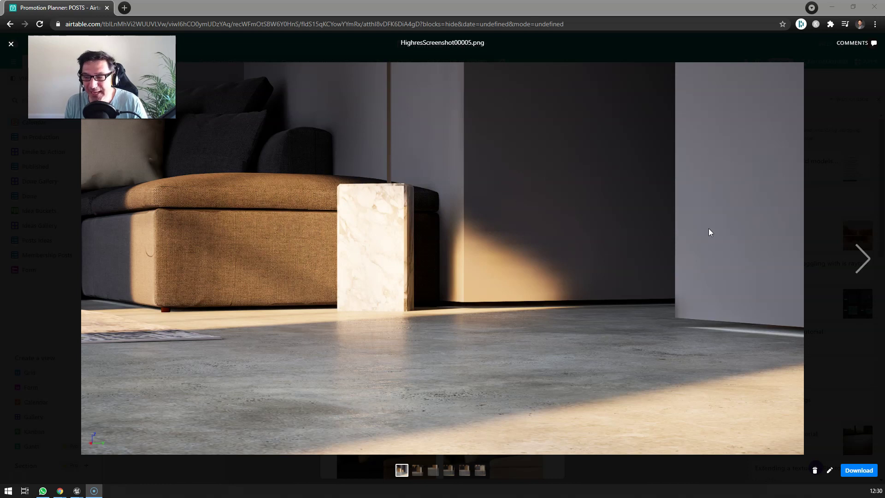
- Page forward through the floor renders from HighresScreenshot00004 to HighresScreenshot00000
left_click(858, 258)
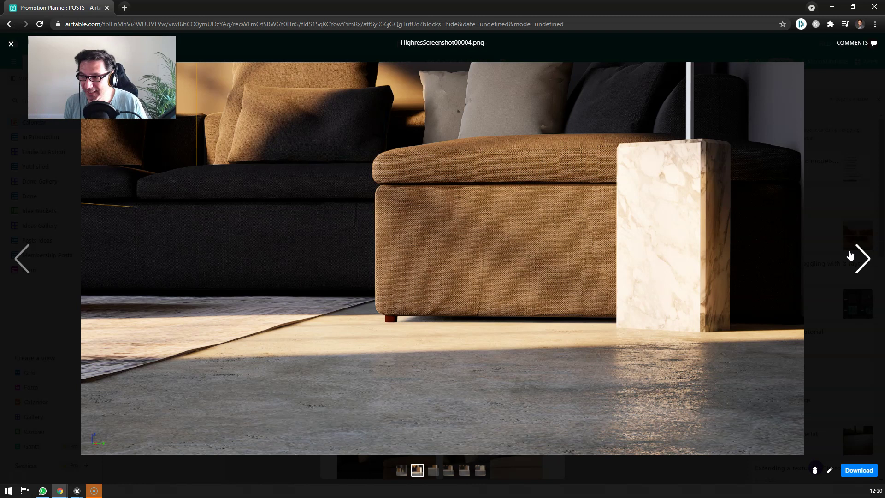
left_click(861, 259)
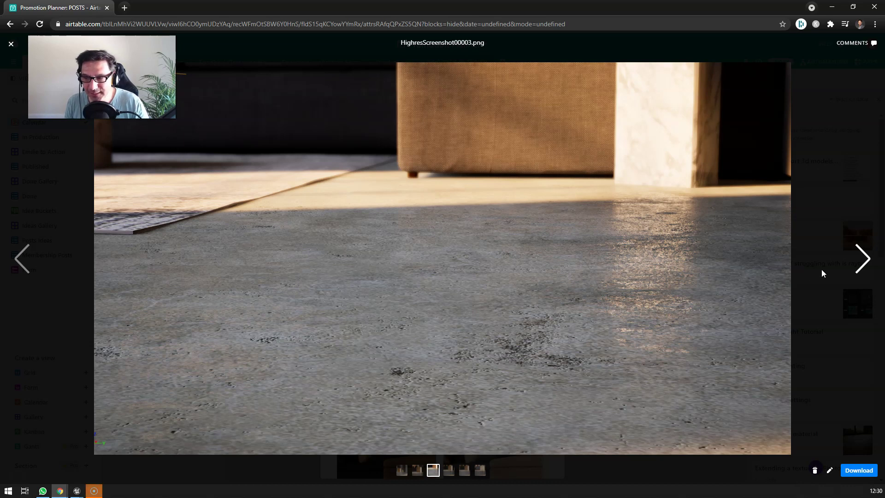
left_click(853, 262)
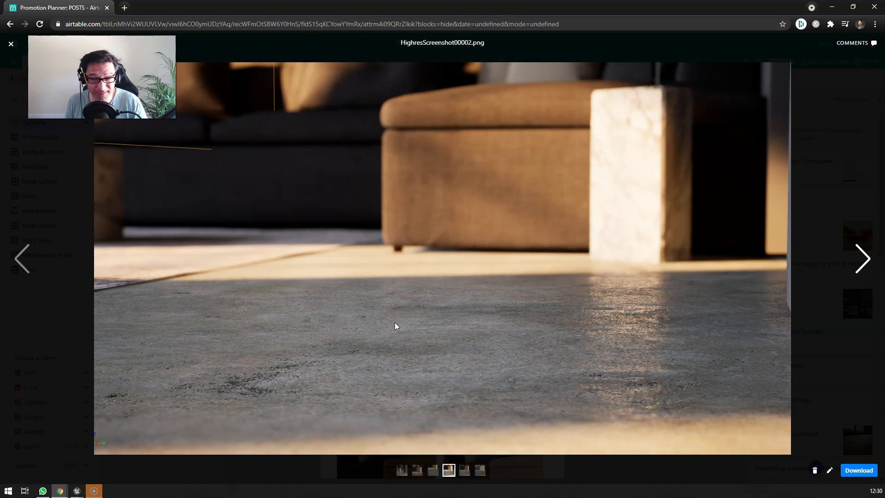
left_click(863, 260)
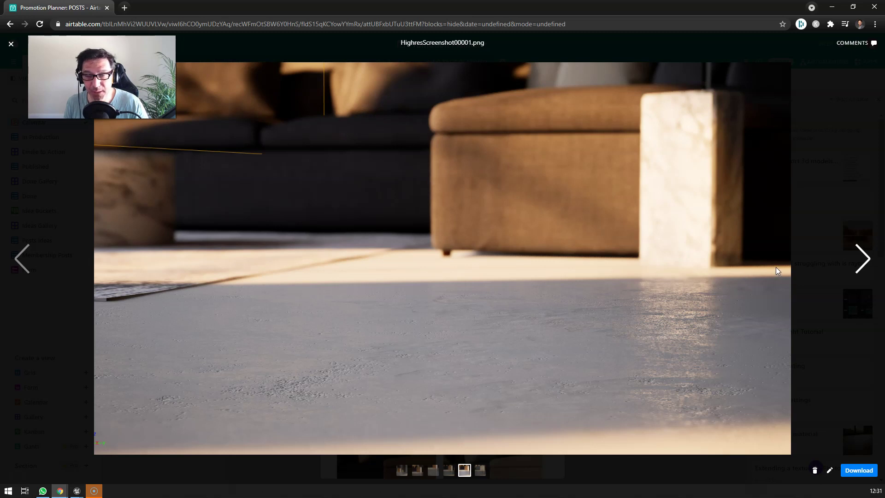
left_click(861, 261)
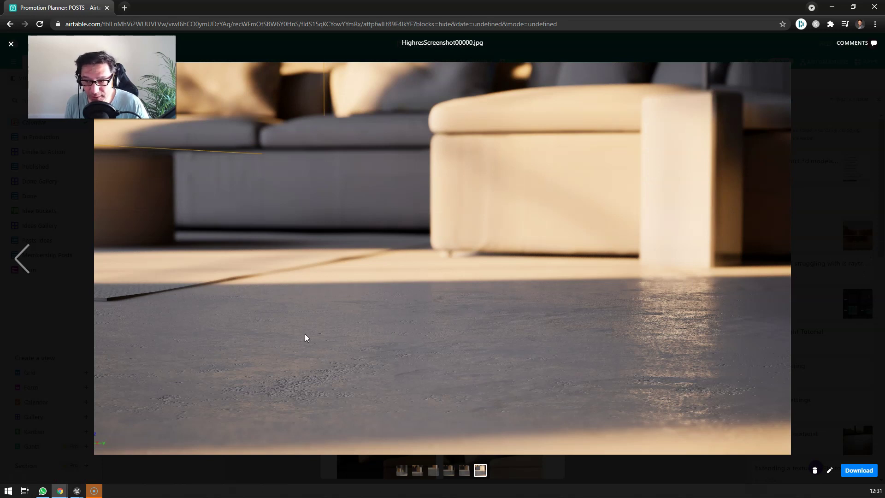
- Step back through the renders to HighresScreenshot00005, then minimise Chrome to reveal Unreal
left_click(25, 257)
left_click(25, 257)
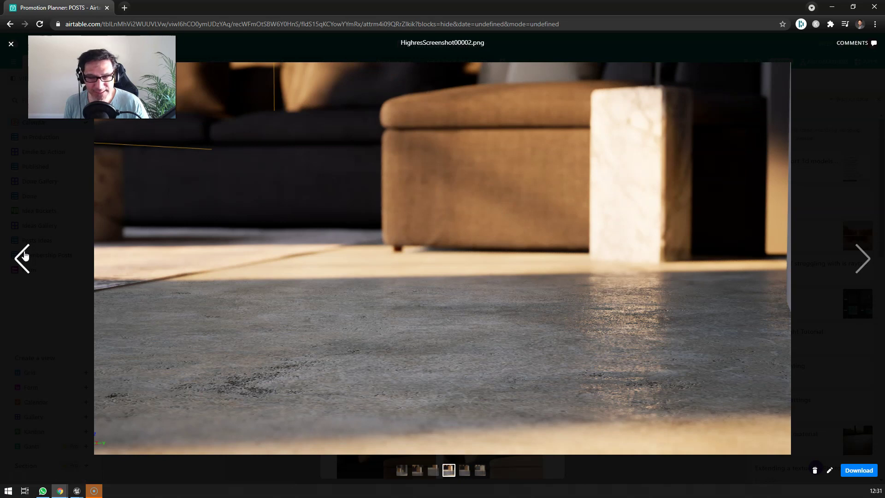
left_click(25, 255)
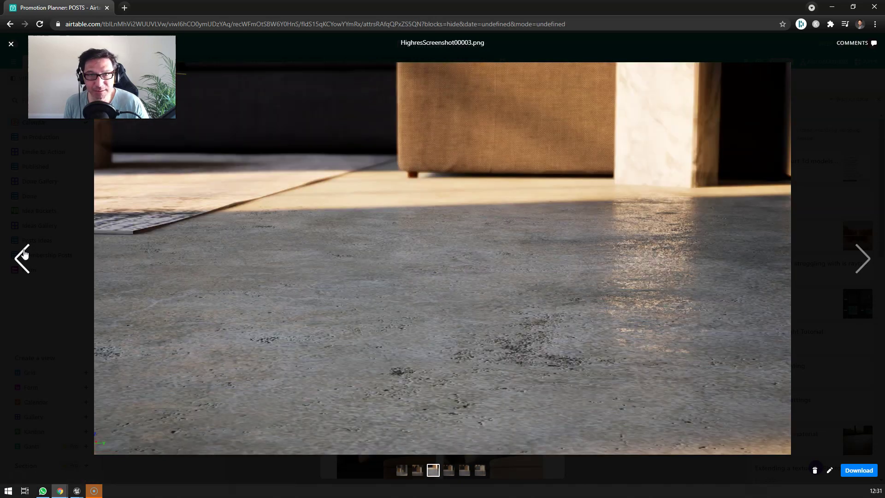
left_click(25, 255)
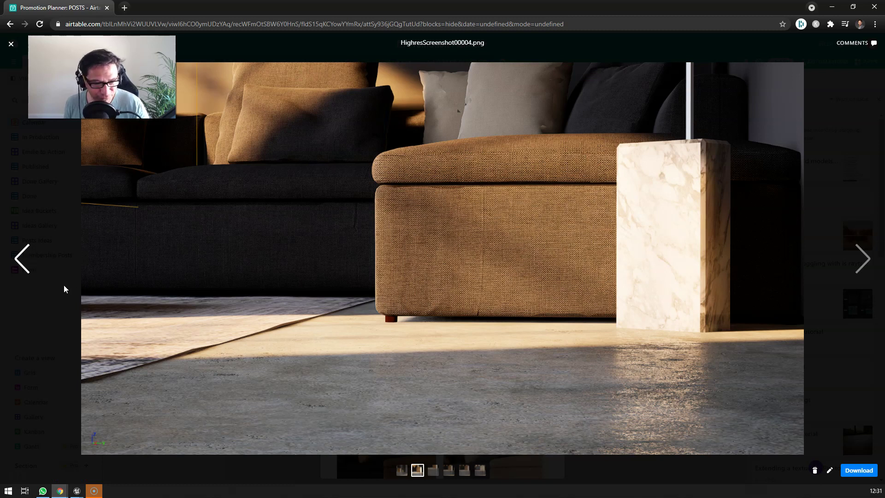
left_click(22, 259)
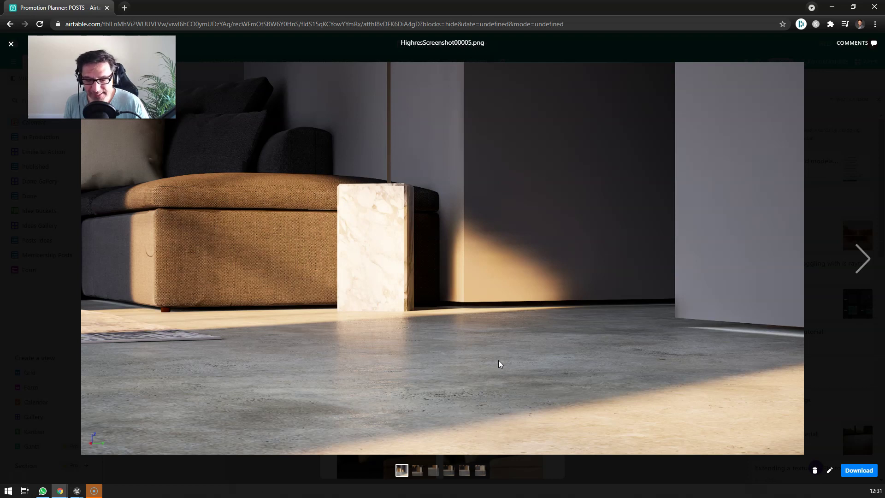
left_click(833, 7)
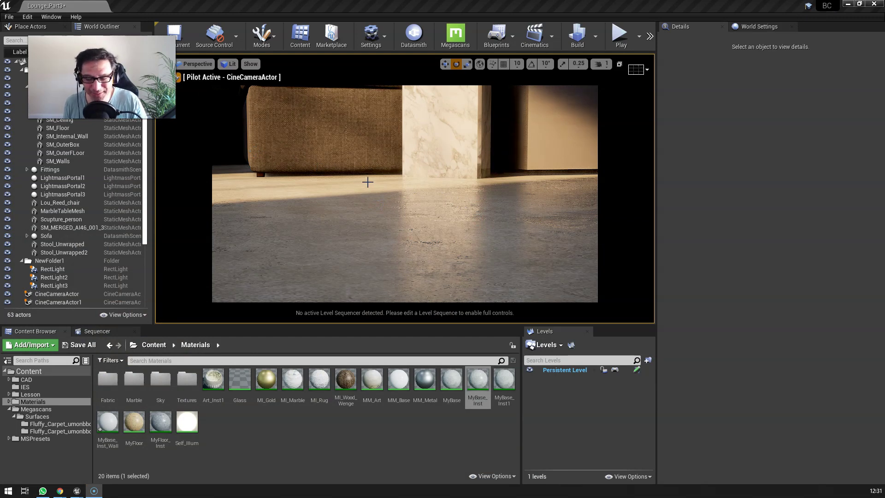
- Swing the piloted cine camera low across the floor toward the marble pillar in immersive mode
right_click_drag(374, 233, 396, 237)
key("F11")
key("F11")
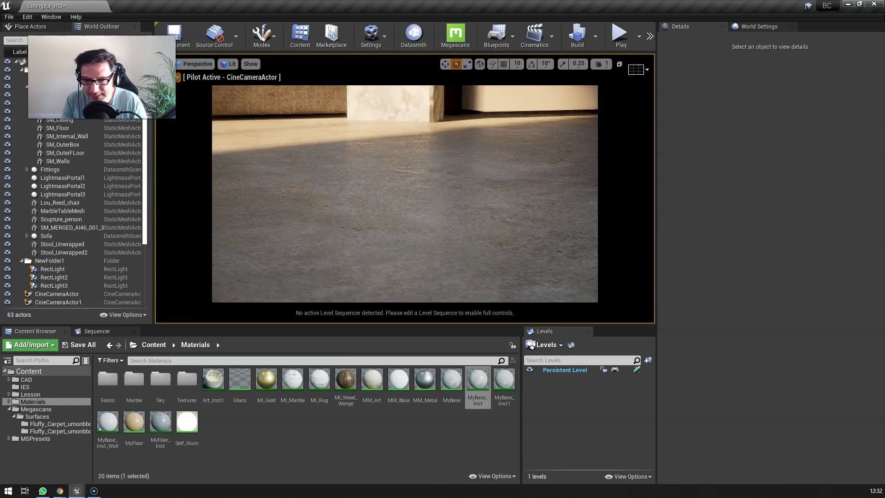
right_click_drag(405, 199, 388, 184)
- Run r.RayTracing.ForceAllRayTracingEffects 0 in the console and reframe the camera on the floor and pillar
key("F11")
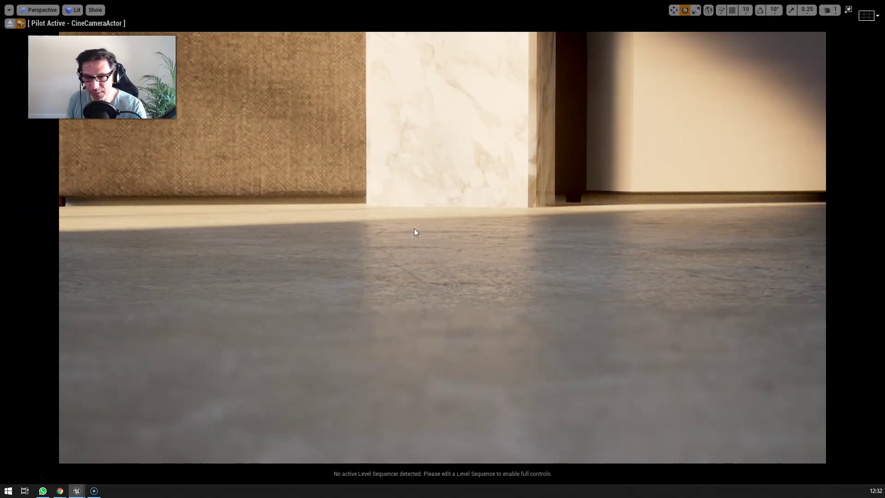
right_click_drag(388, 183, 435, 251)
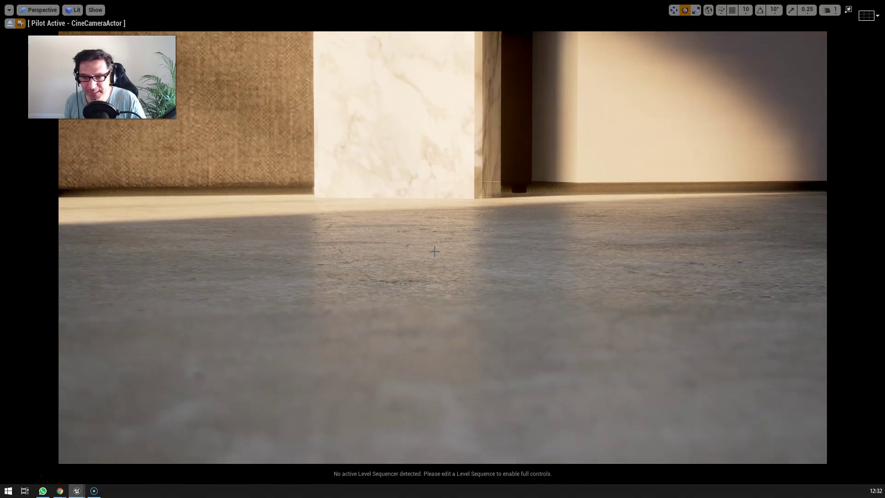
key("grave")
key("Up")
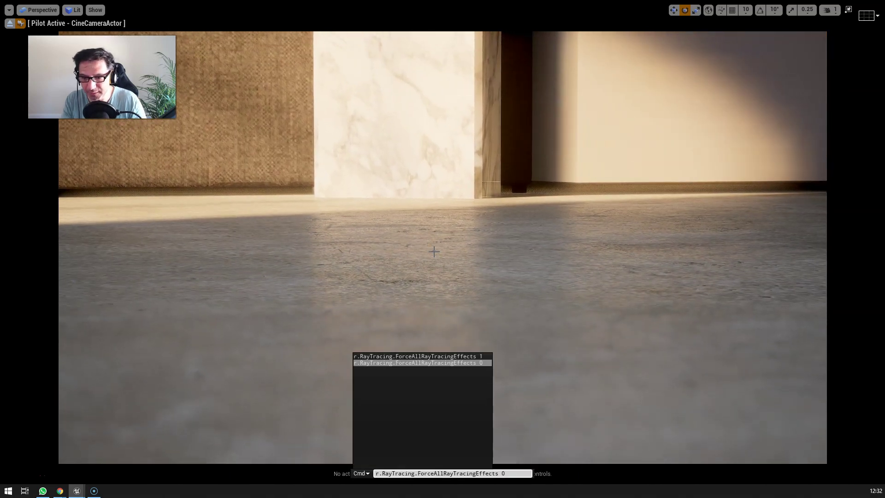
key("Return")
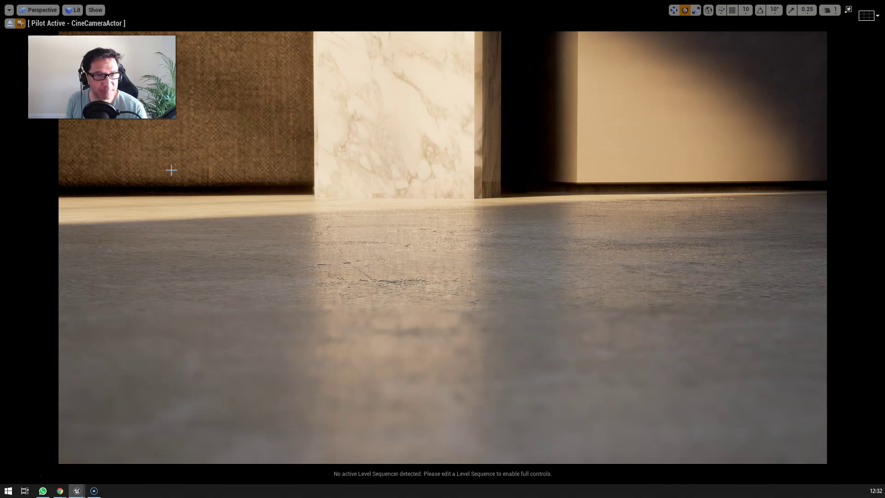
right_click_drag(172, 168, 128, 150)
- Lower the CineCameraActor's Manual Focus Distance to 61.119095 cm and preview the shot full-window
key("F11")
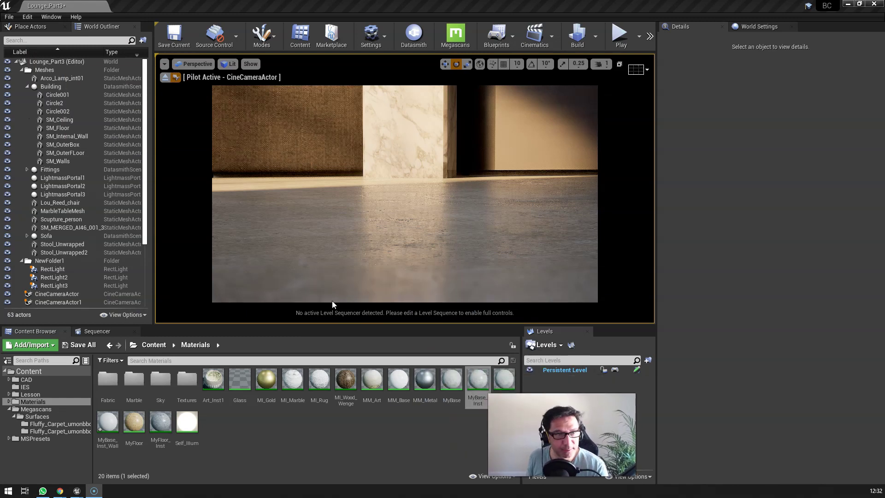
left_click(27, 86)
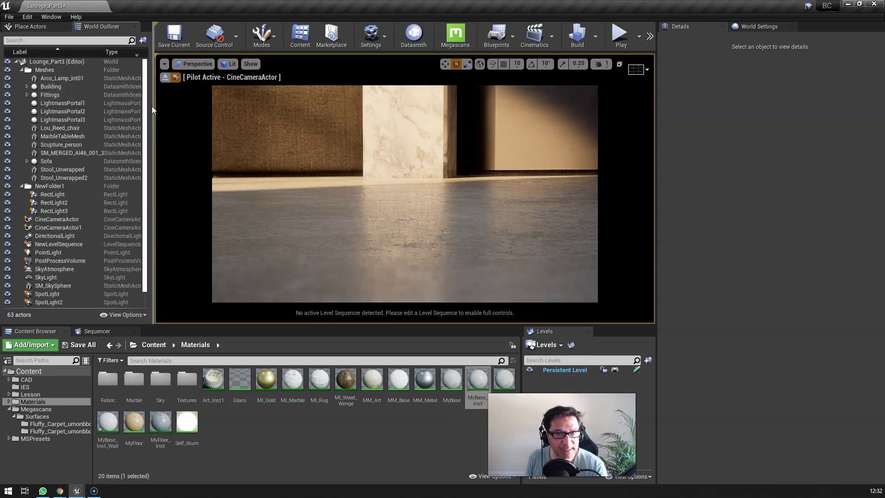
left_click(70, 219)
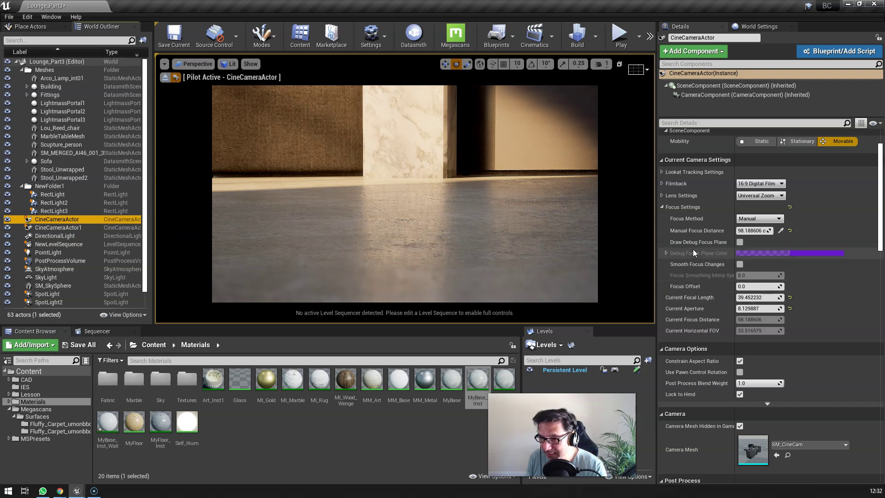
left_click_drag(749, 231, 706, 232)
key("F11")
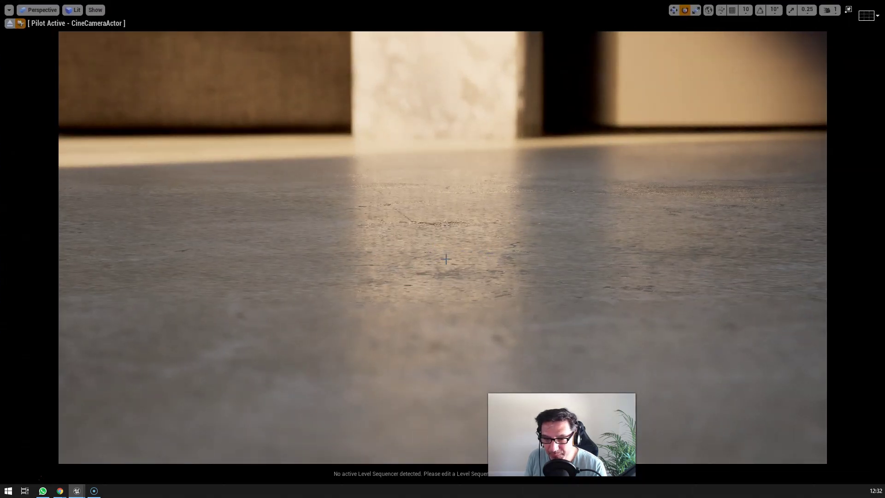
right_click_drag(445, 260, 415, 217)
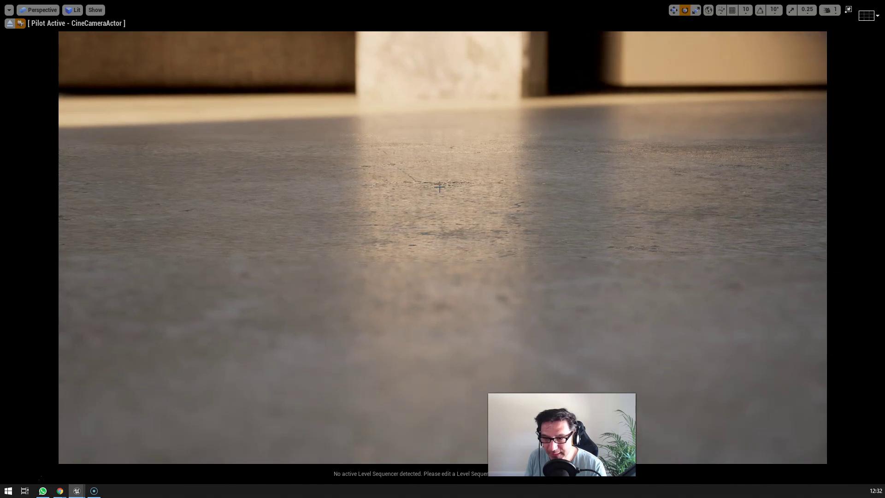
mouse_move(597, 213)
right_mouse_down()
mouse_move(598, 198)
mouse_move(599, 209)
right_mouse_up()
key("F11")
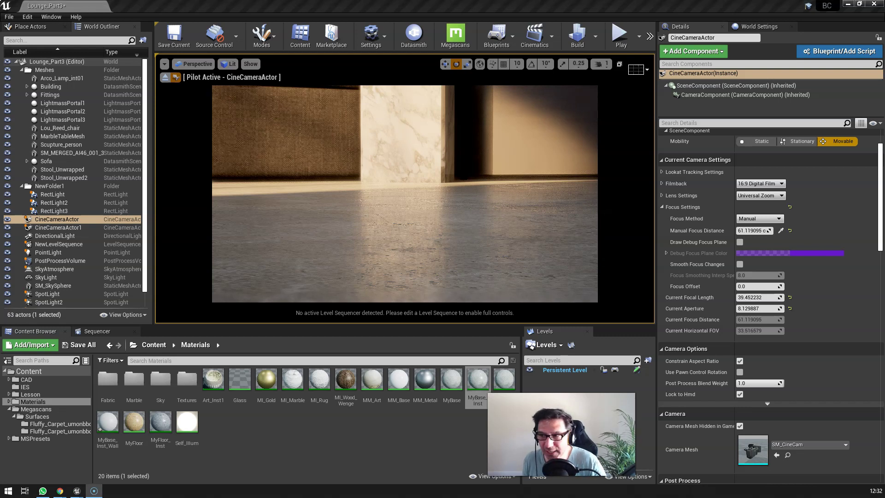
- Open SM_Floor's MyBase material and shrink the preview to enlarge the graph
left_click(370, 255)
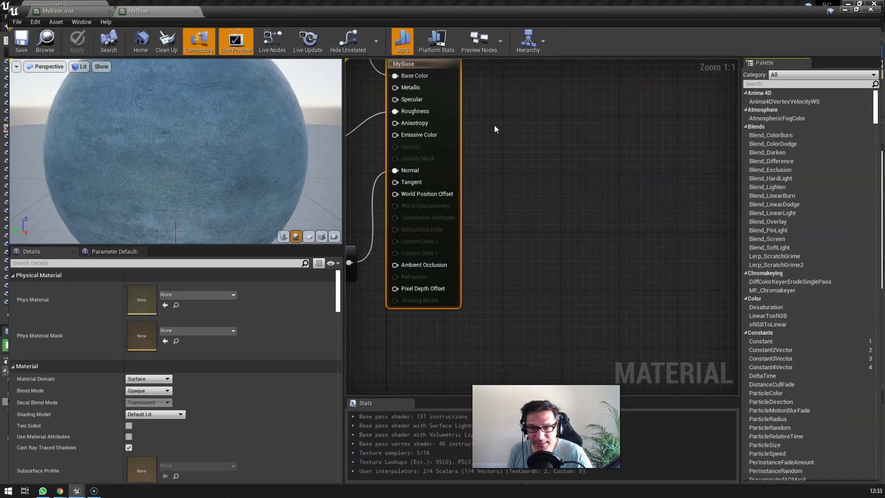
double_click(495, 125)
left_click_drag(345, 172, 228, 169)
right_click_drag(244, 166, 520, 239)
- Move the Colour and Tint nodes left and zoom to Zoom -2 around Roughness and Normal
scroll(507, 231, "down", 2)
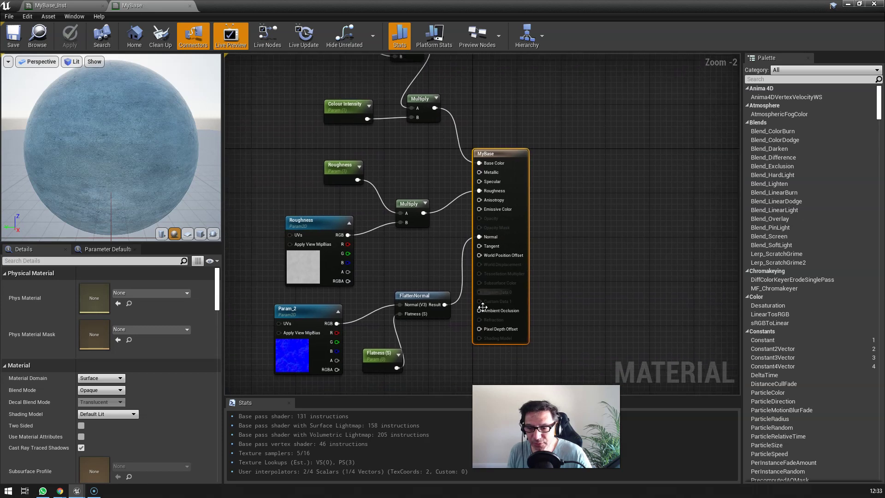
right_click_drag(565, 248, 595, 264)
scroll(595, 263, "down", 2)
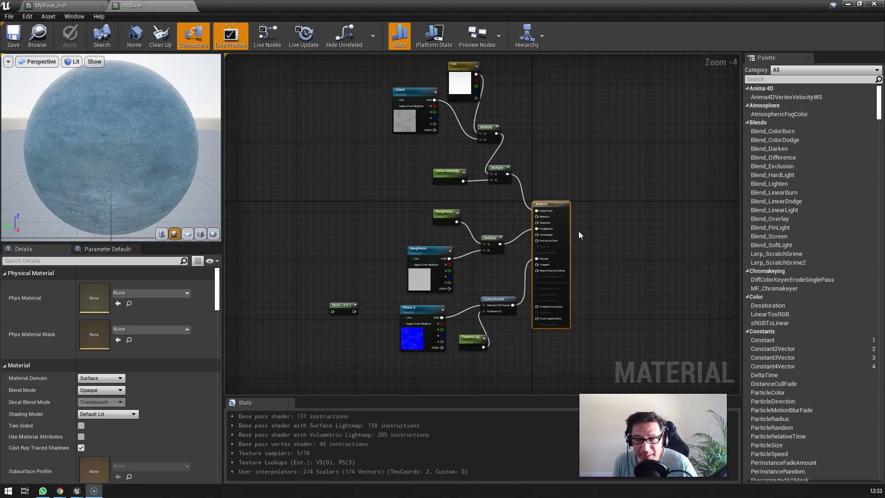
left_click_drag(417, 92, 355, 110)
left_click_drag(461, 69, 416, 77)
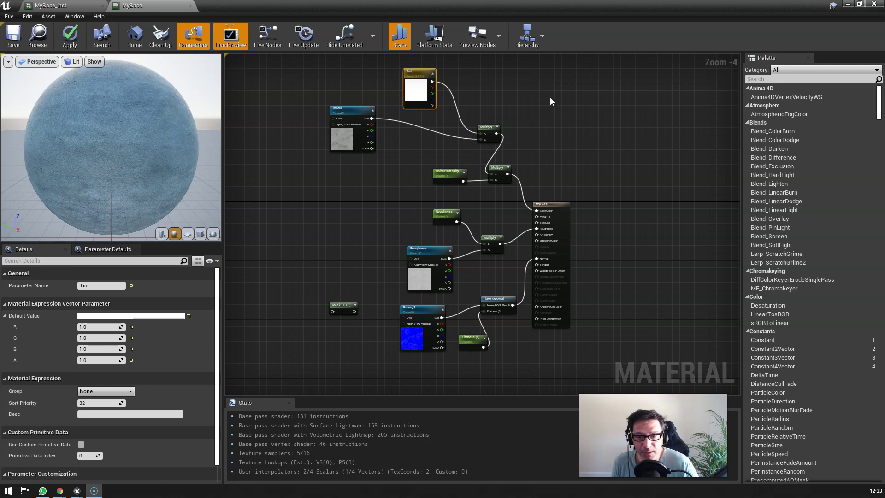
right_click_drag(549, 98, 519, 109)
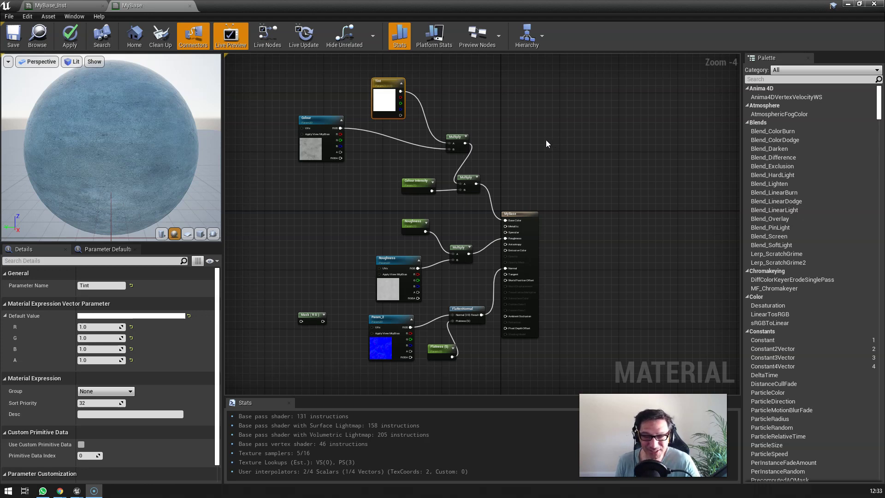
right_click_drag(541, 185, 548, 170)
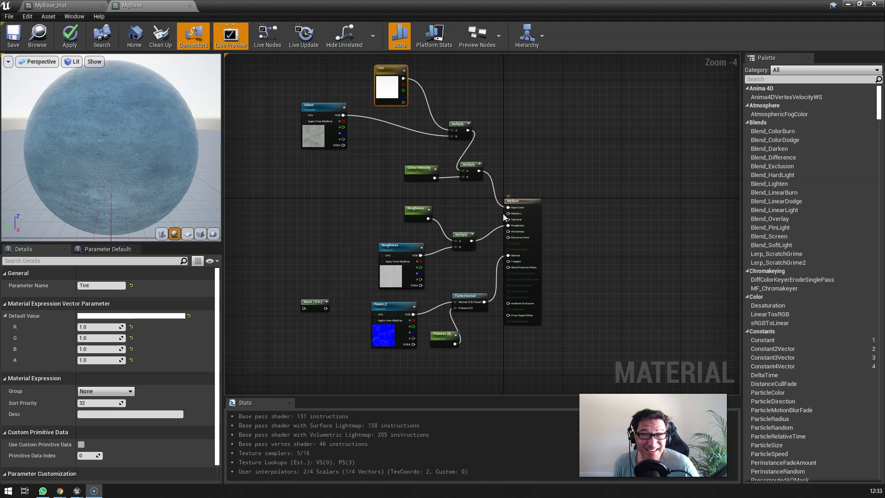
scroll(571, 212, "up", 1)
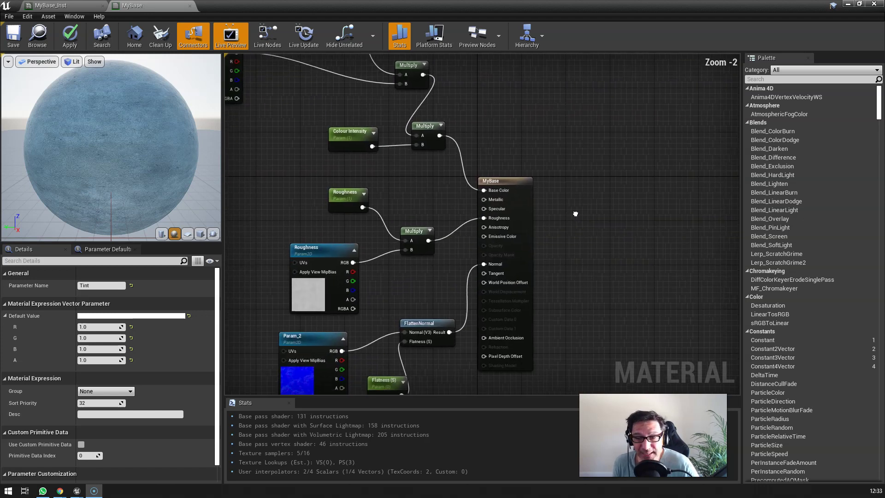
scroll(581, 198, "up", 1)
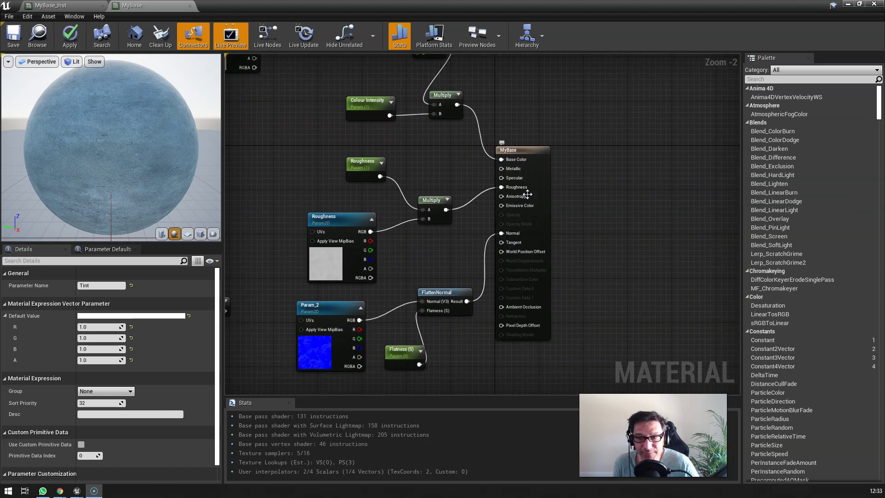
- Inspect the roughness Multiply node, move the Flatness (S) node down-left, then view MyBase_Inst
scroll(612, 226, "up", 1)
right_click_drag(453, 146, 512, 102)
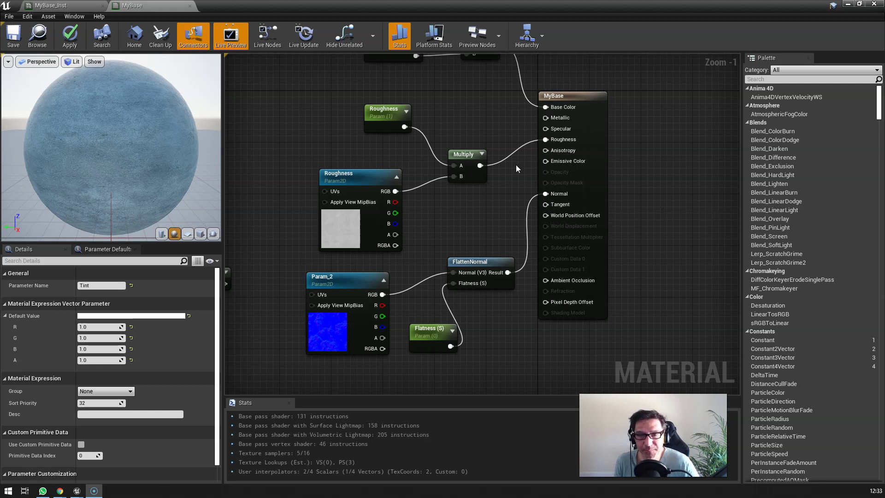
left_click(465, 155)
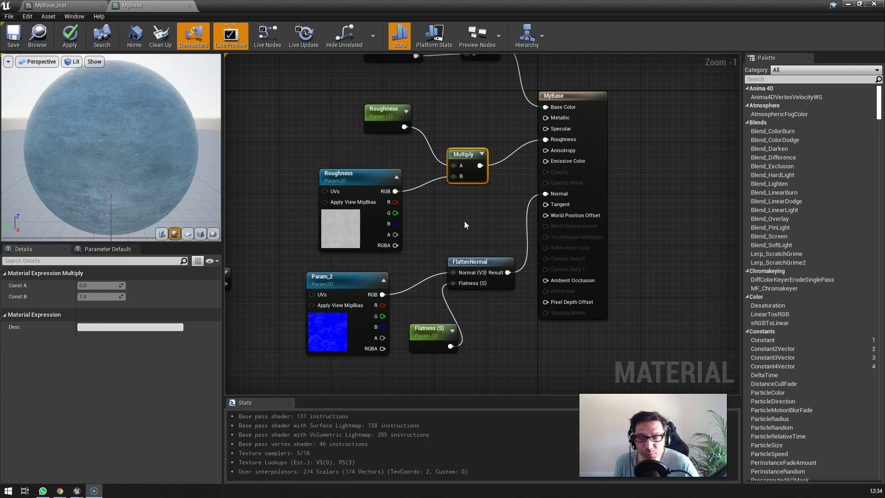
right_click_drag(465, 225, 474, 215)
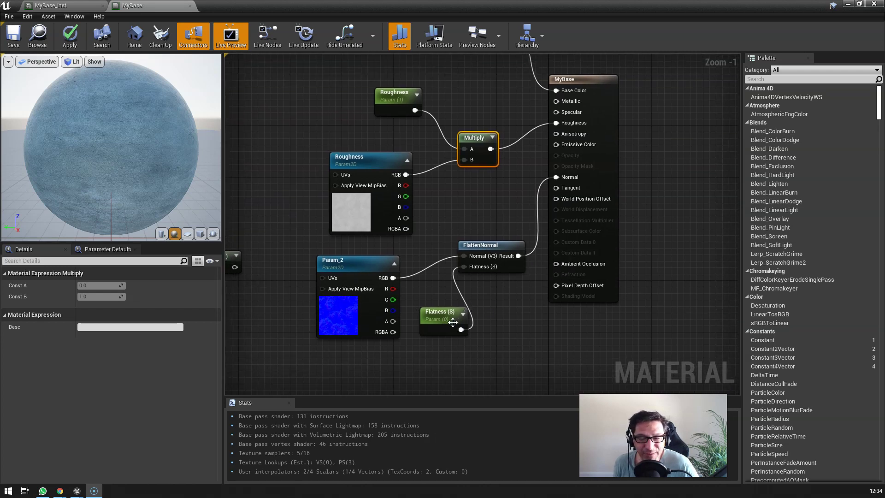
left_click_drag(464, 310, 458, 311)
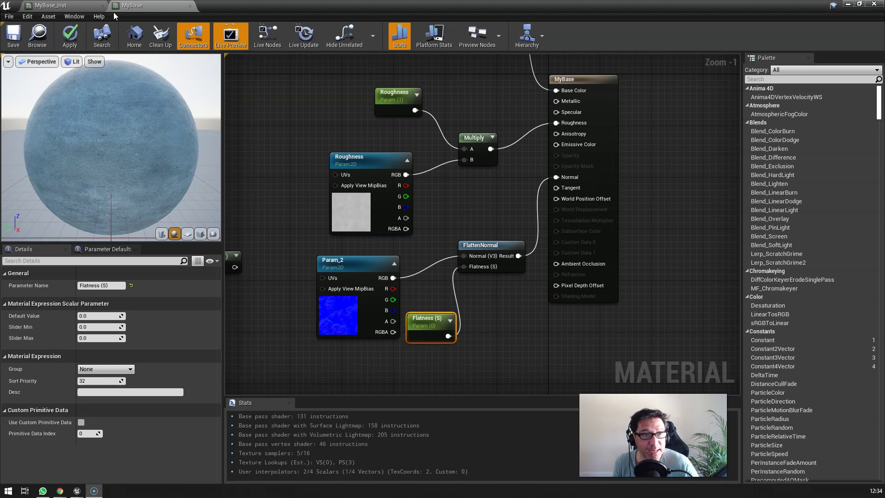
left_click(85, 7)
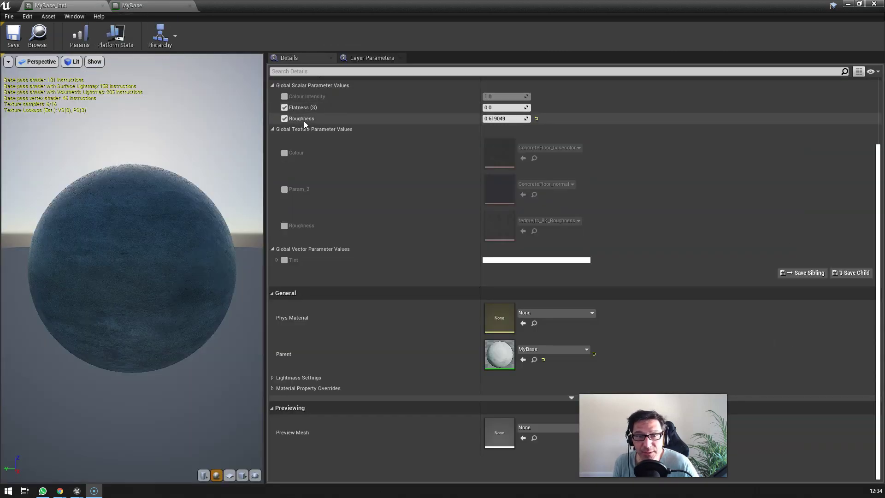
- Float the MyBase_Inst editor and move it aside to expose the camera view of the floor
double_click(425, 7)
left_click_drag(427, 89, 684, 60)
scroll(710, 148, "up", 3)
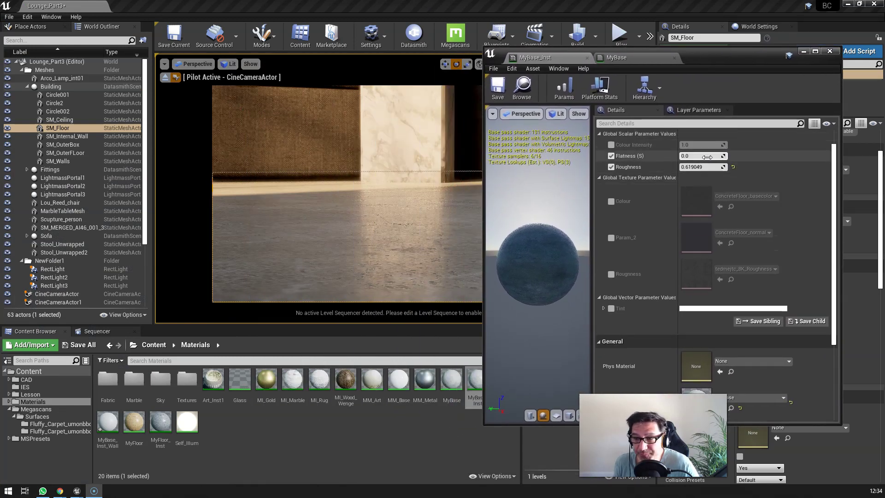
right_click_drag(346, 194, 434, 177)
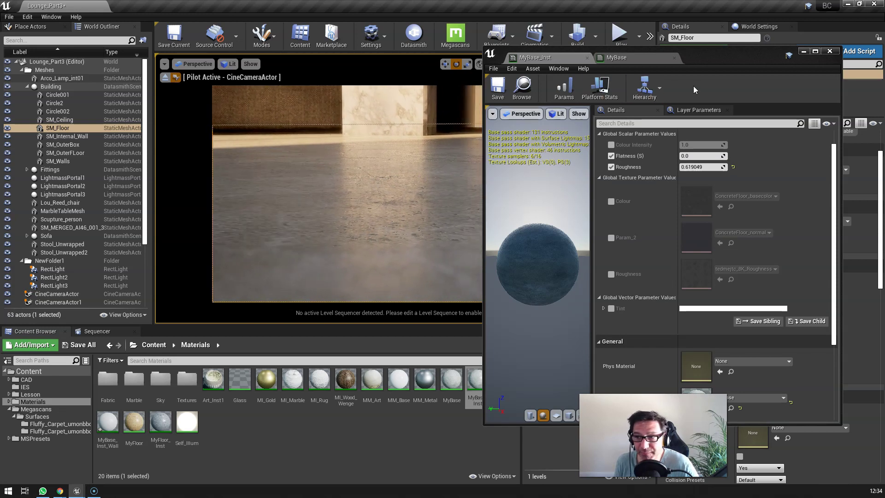
left_click_drag(720, 57, 262, 275)
scroll(692, 215, "up", 2)
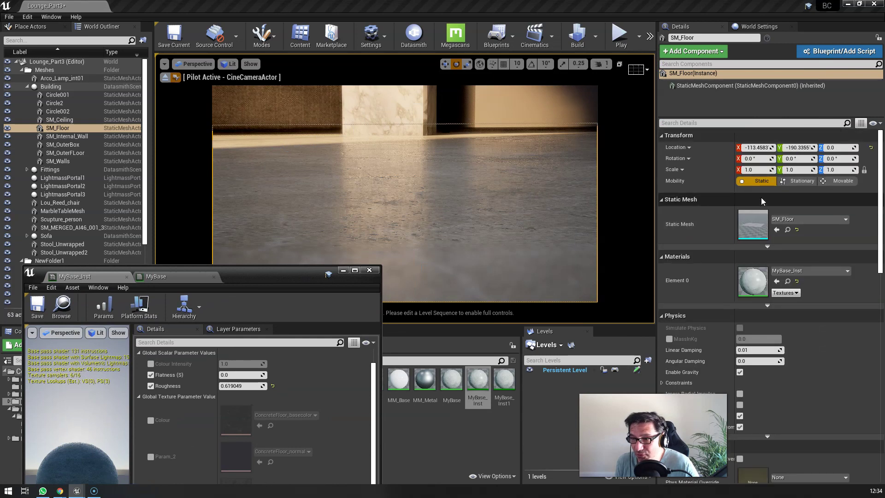
scroll(114, 156, "down", 4)
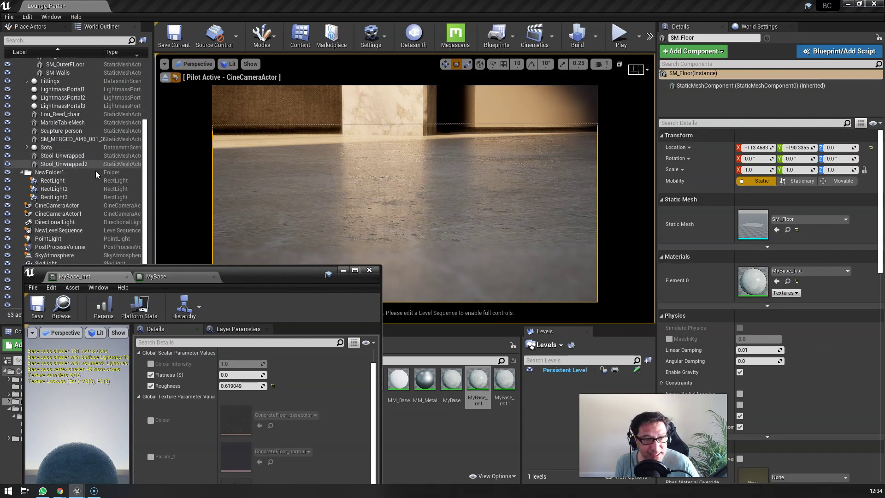
- Set the cine camera's focal length to about 81.08 and aperture to 22, tilted onto the floor
left_click(72, 206)
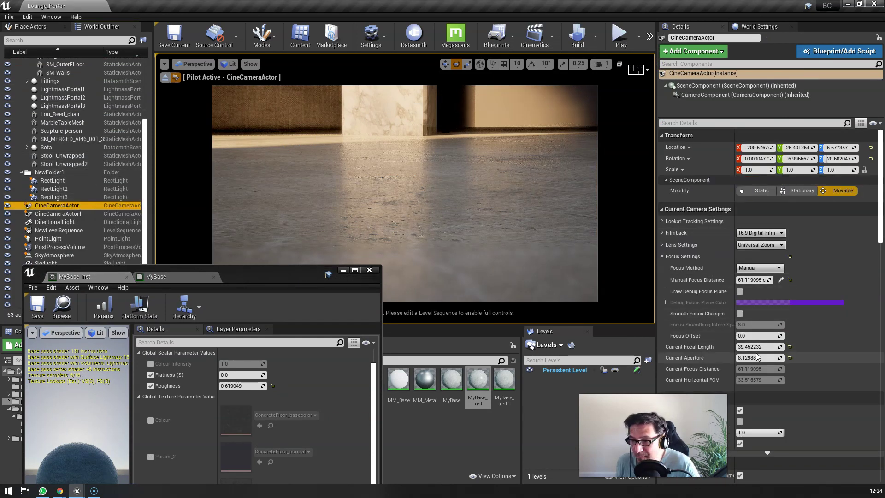
left_click_drag(758, 347, 858, 347)
mouse_move(390, 209)
right_mouse_down()
mouse_move(390, 198)
mouse_move(391, 208)
right_mouse_up()
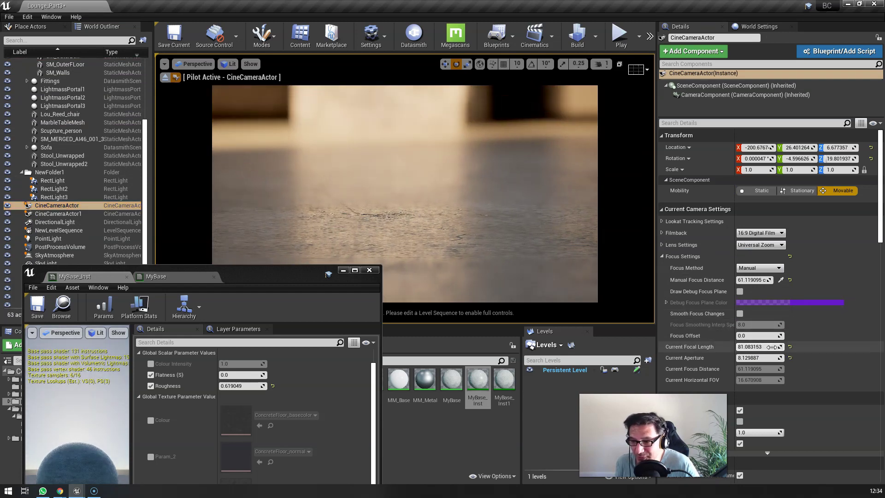
left_click_drag(764, 360, 812, 360)
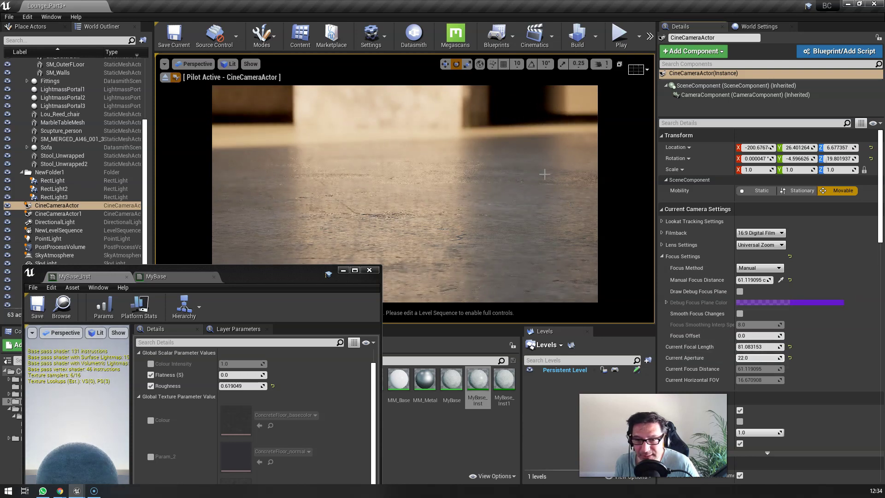
mouse_move(527, 170)
right_mouse_down()
mouse_move(528, 180)
mouse_move(512, 154)
mouse_move(517, 160)
right_mouse_up()
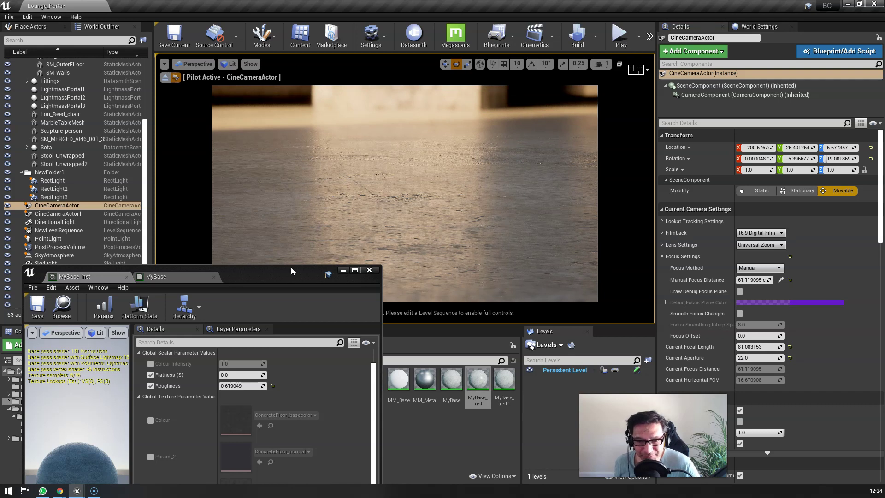
- Reposition the floating material editor and bring the MyBase graph to the front
left_click_drag(291, 271, 796, 72)
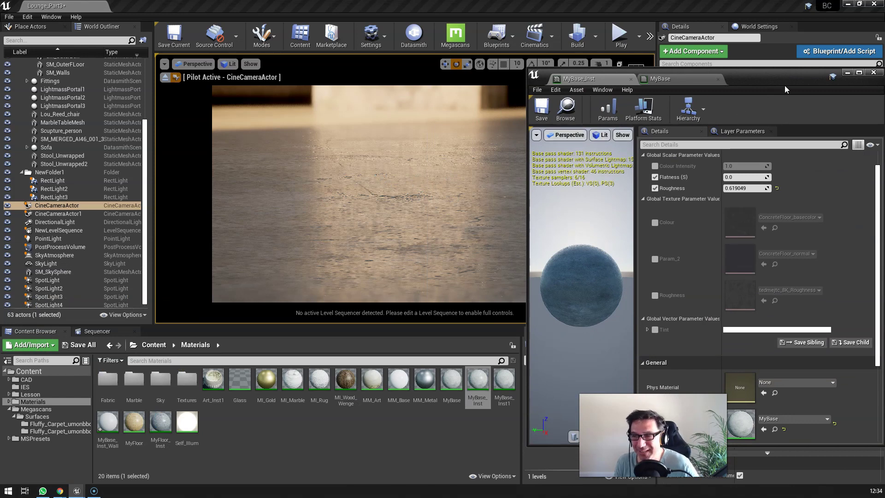
left_click_drag(785, 85, 778, 84)
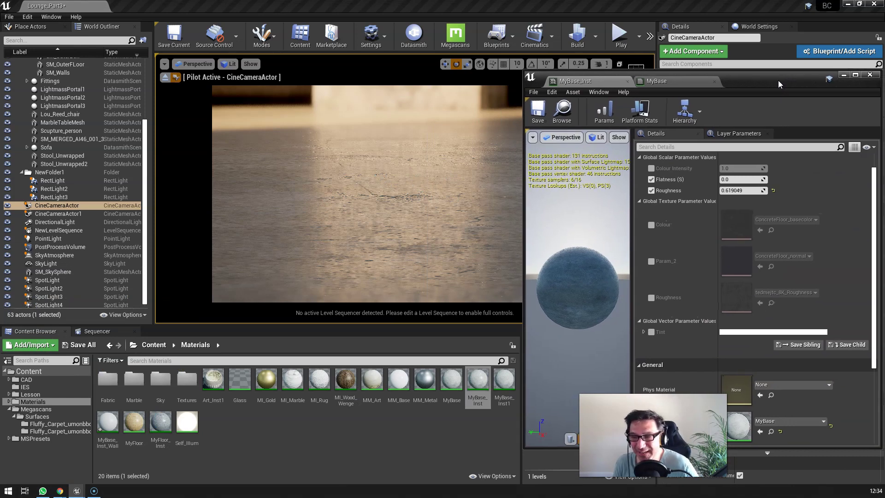
left_click(684, 84)
left_click_drag(740, 81, 355, 68)
- Maximise the MyBase editor and show the Roughness texture node's Linear Color sampler settings
double_click(356, 68)
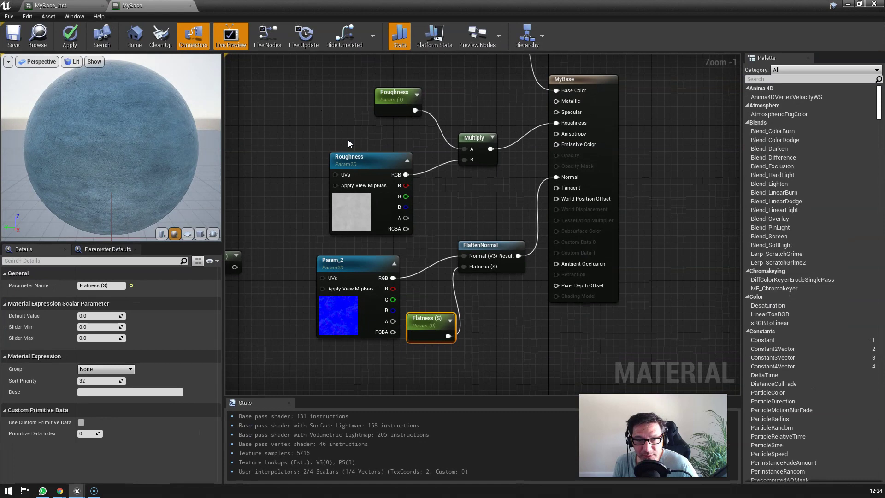
left_click_drag(348, 157, 336, 150)
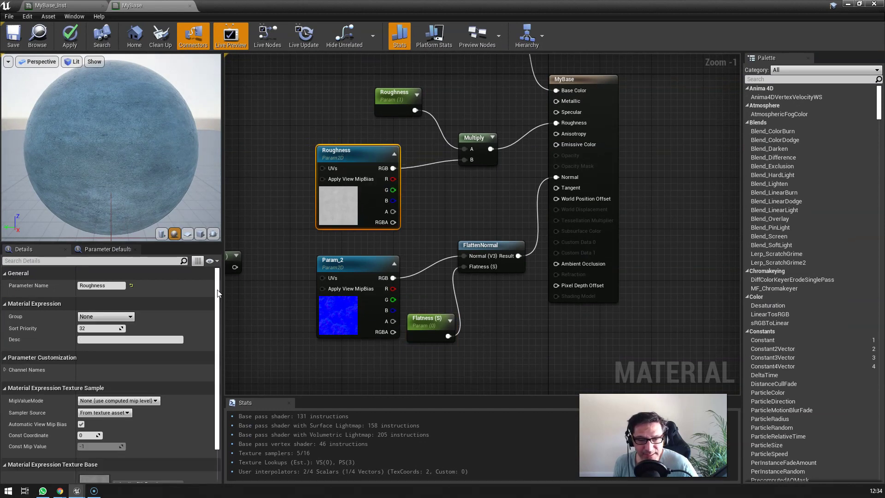
scroll(219, 293, "down", 3)
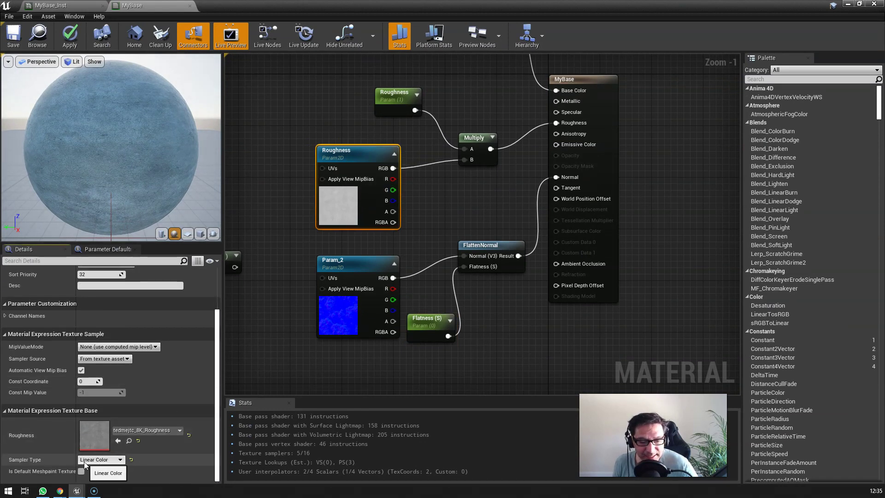
- Open tedmejtc_8K_Roughness in the Texture Editor and zoom its 8192x8192 preview to 116%
double_click(90, 433)
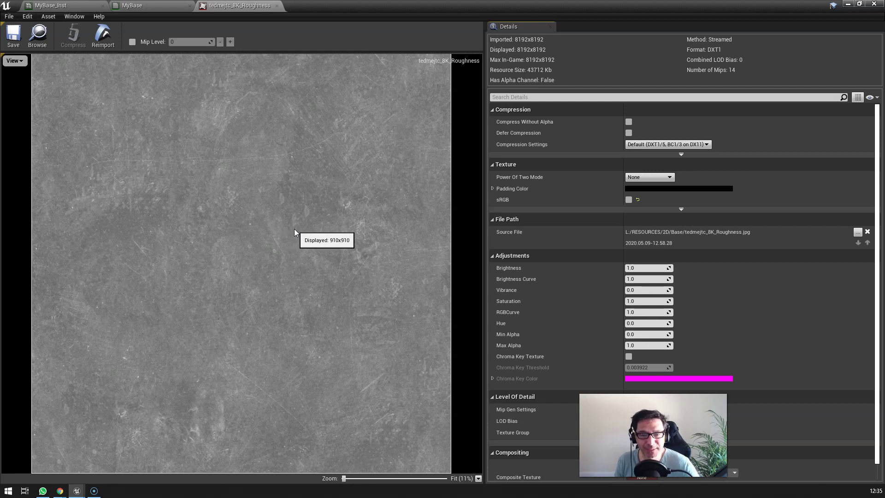
left_click_drag(344, 478, 349, 478)
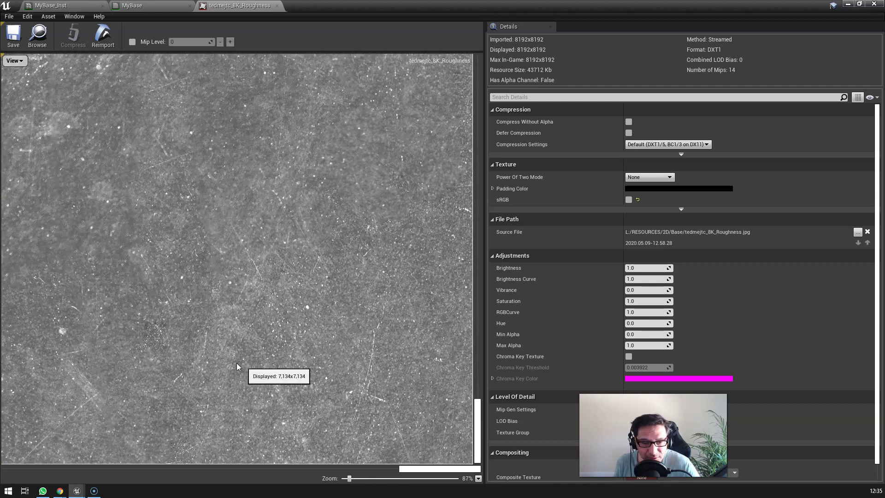
left_click_drag(347, 478, 352, 478)
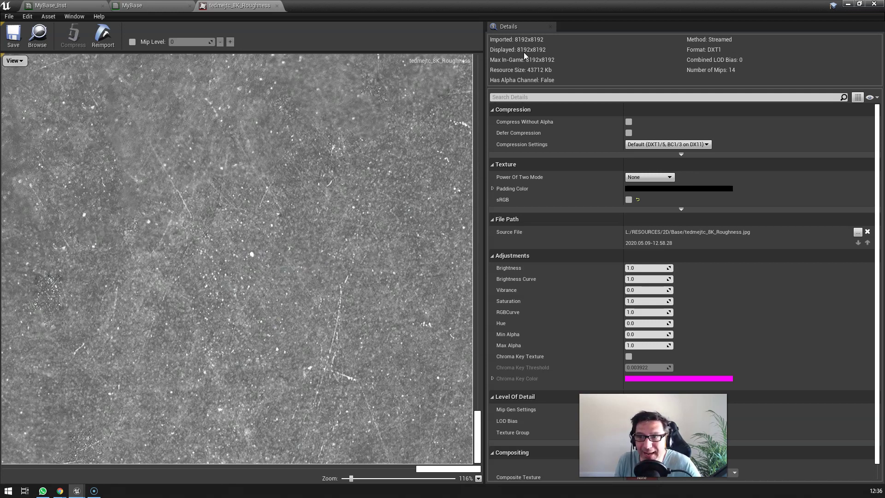
- Move the texture editor aside and switch the viewport to Detail Lighting view mode
double_click(314, 4)
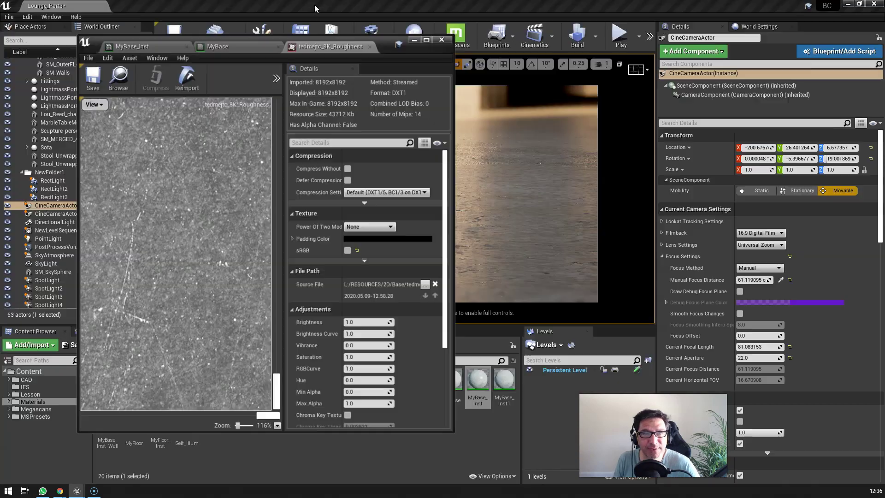
left_click_drag(314, 13, 274, 69)
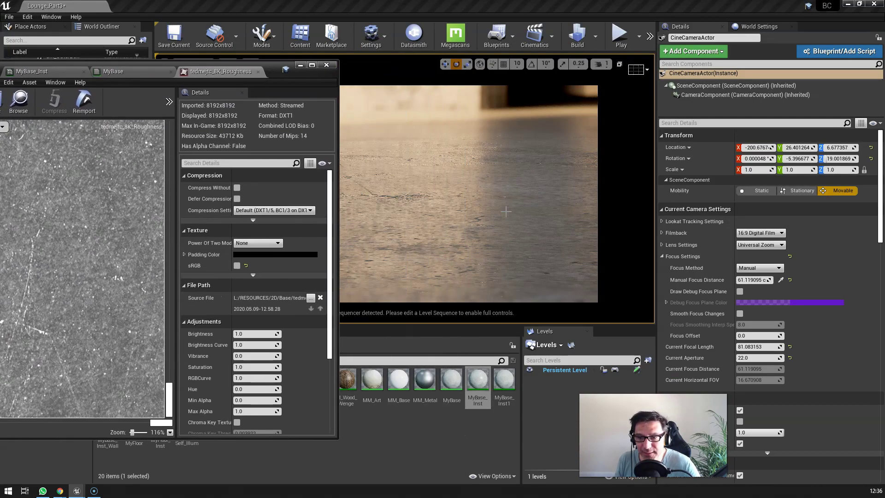
right_click_drag(506, 211, 466, 211)
left_click_drag(278, 65, 261, 126)
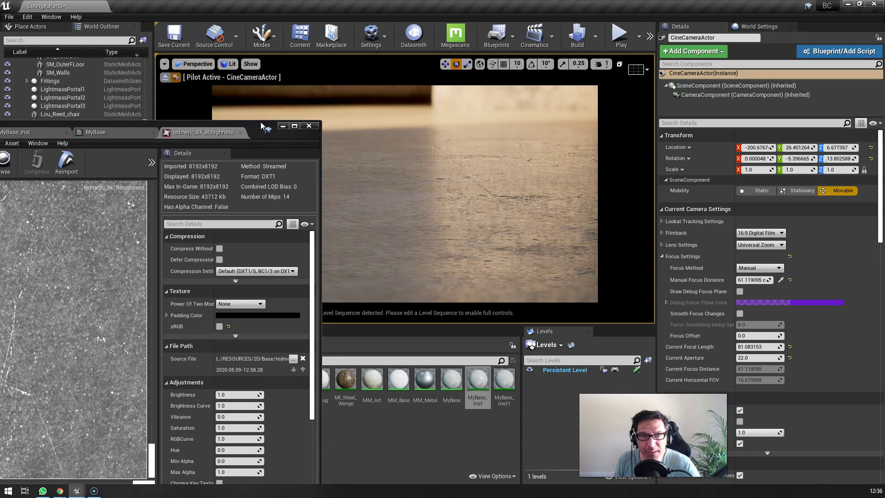
left_click(228, 64)
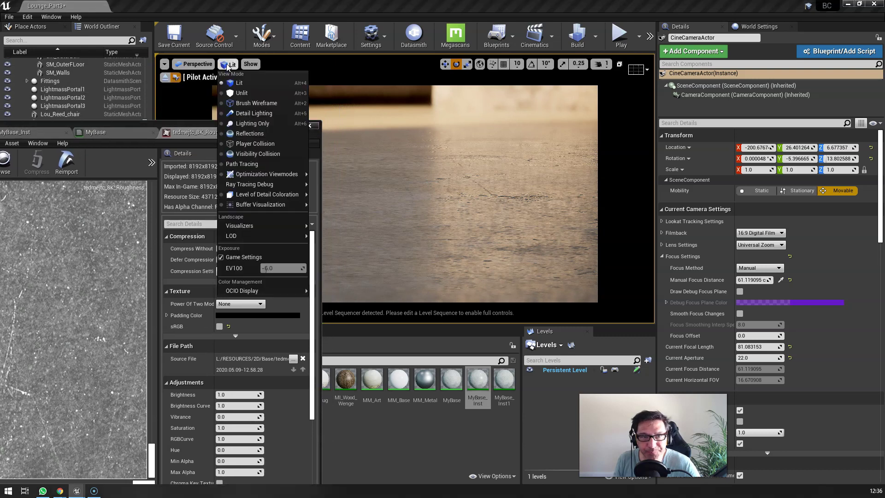
left_click(236, 114)
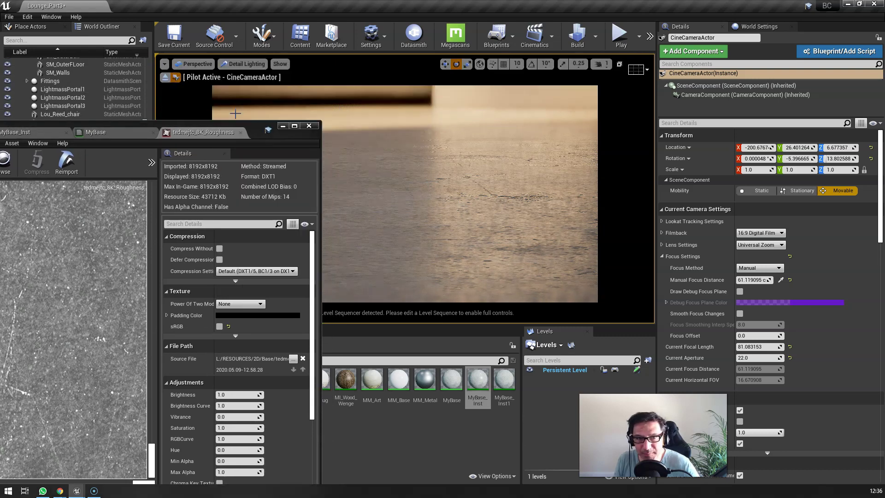
- Turn the camera across the floor and switch the viewport back to Lit
right_click_drag(399, 121, 387, 126)
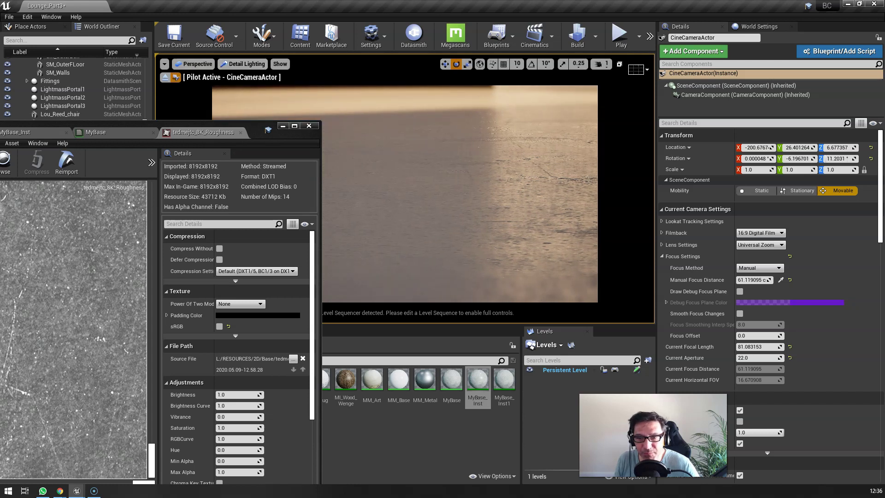
left_click_drag(263, 131, 180, 119)
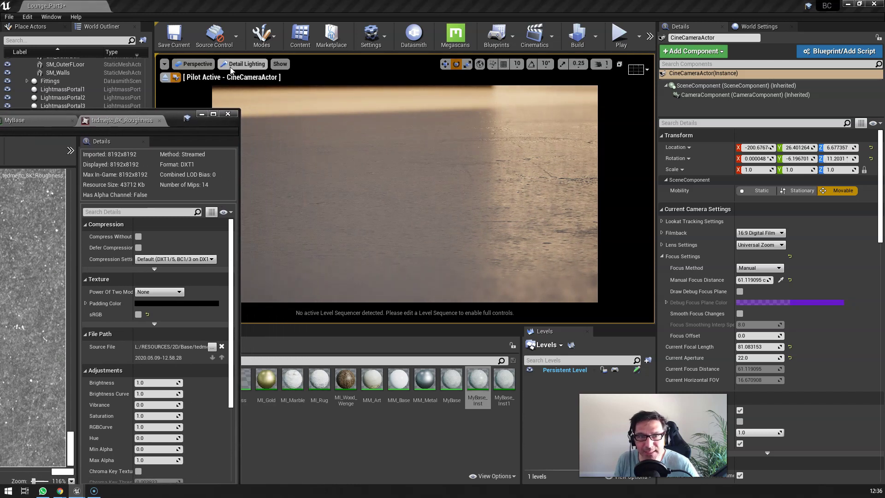
mouse_move(424, 161)
right_mouse_down()
mouse_move(474, 159)
mouse_move(435, 172)
right_mouse_up()
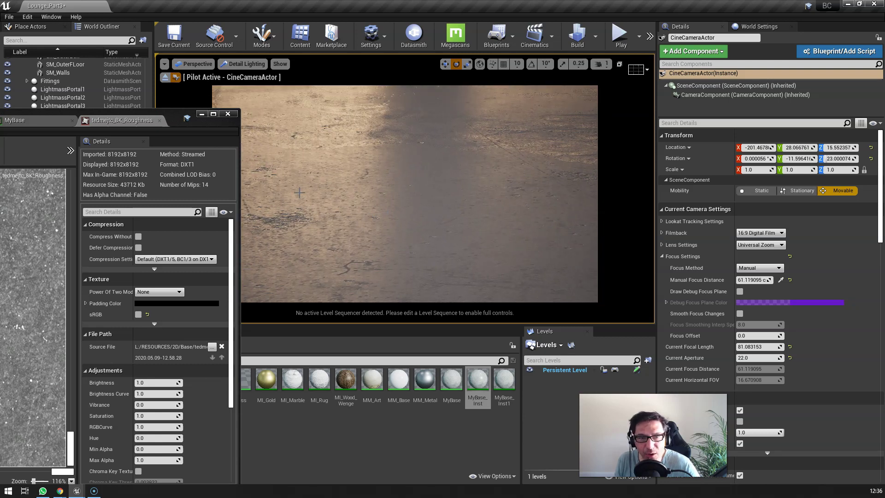
right_click_drag(397, 172, 401, 157)
left_click(248, 64)
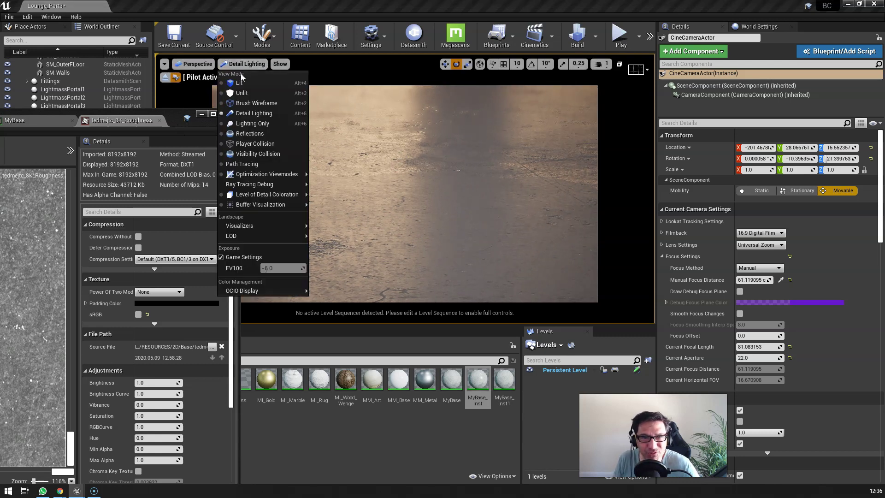
left_click(238, 78)
- Re-aim the camera at the sunlit floor and return to Detail Lighting view mode
right_click_drag(450, 146, 432, 157)
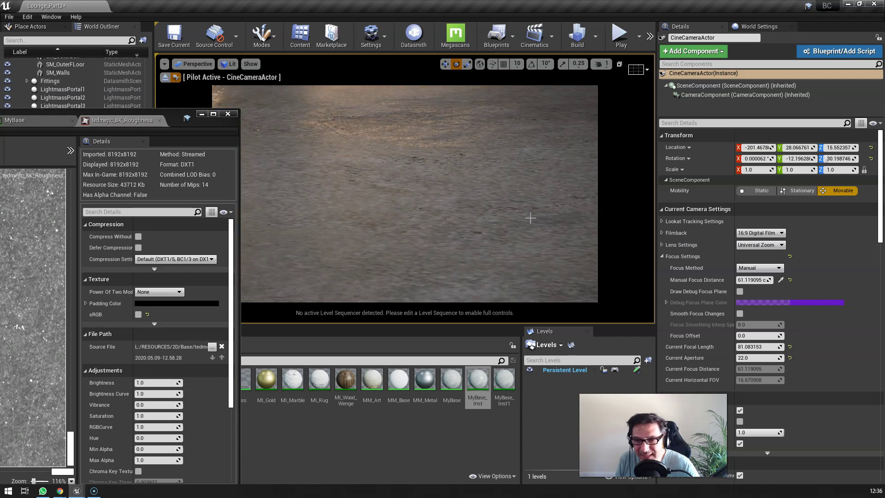
right_click_drag(439, 238, 423, 247)
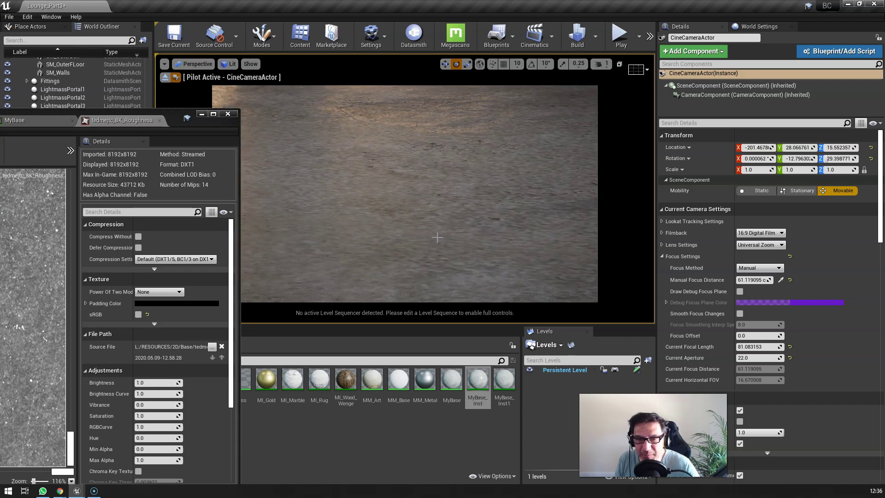
left_click(229, 63)
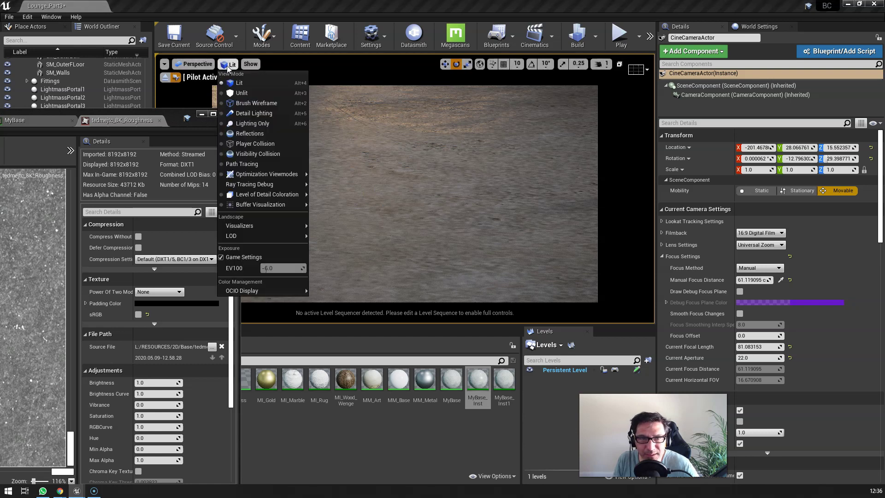
left_click(245, 115)
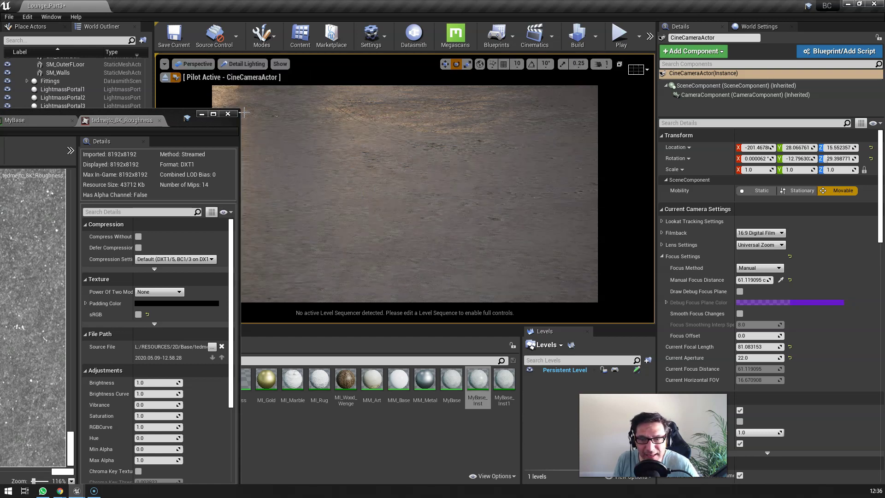
right_click_drag(429, 155, 245, 120)
right_click_drag(429, 148, 429, 148)
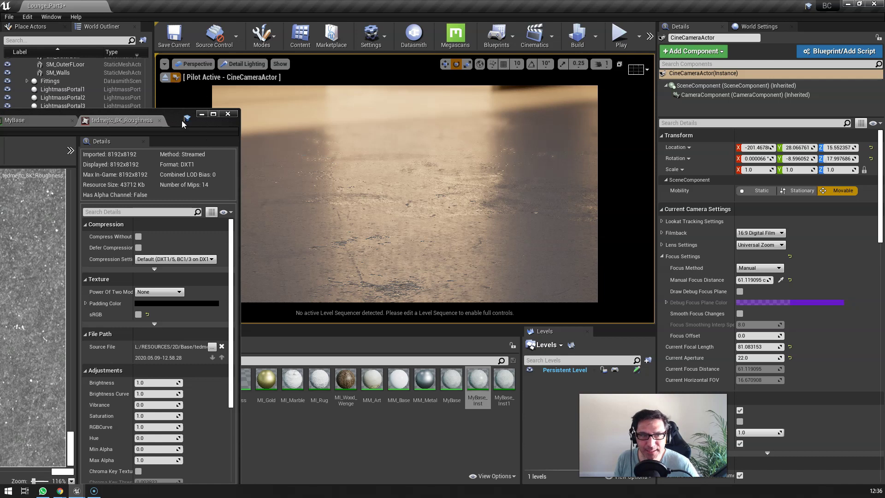
- Close the roughness texture editor, answer the material-changes prompt, and select the floor
left_click_drag(176, 121, 691, 96)
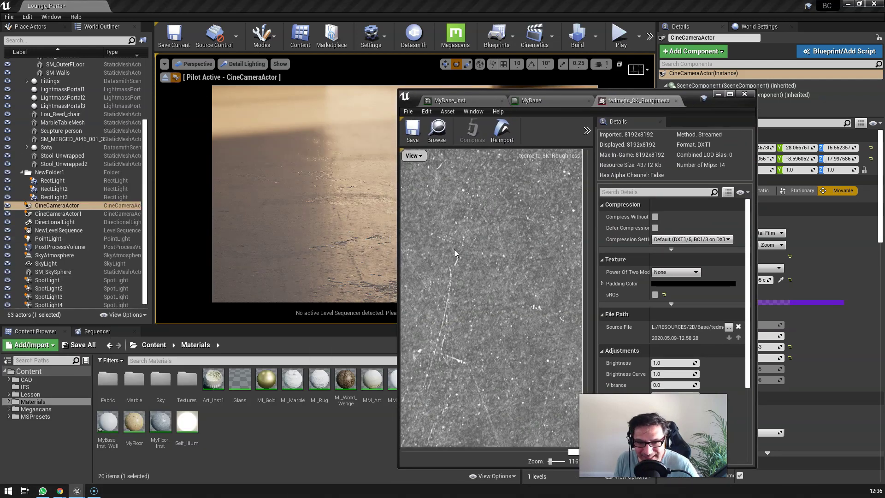
left_click(748, 96)
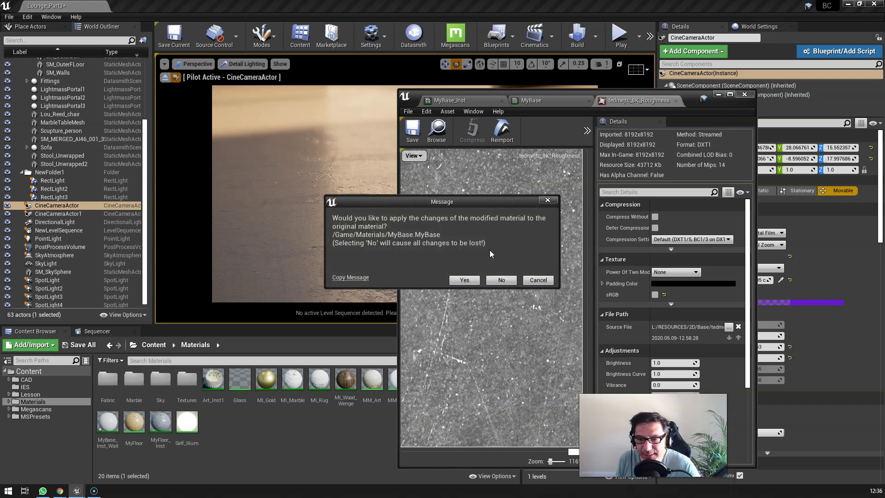
left_click(491, 281)
left_click(434, 231)
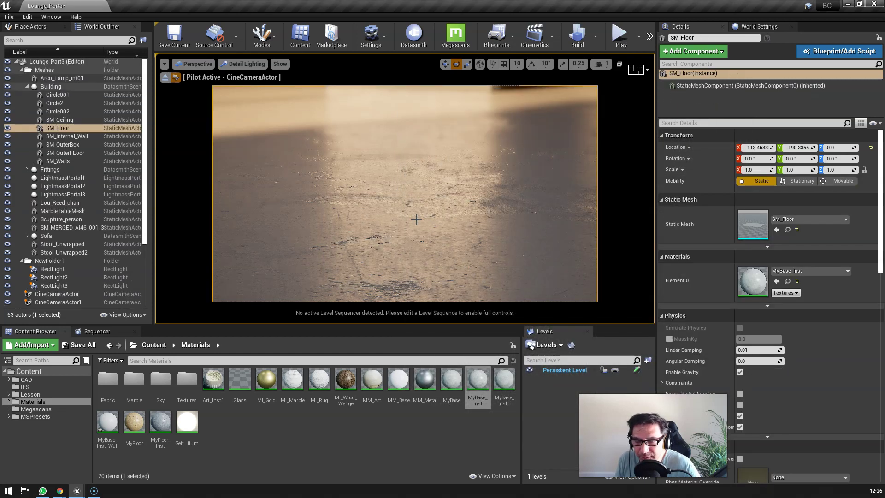
- Open MyBase_Inst, then its parent MyBase graph, and select the Param_2 normal texture node
double_click(748, 282)
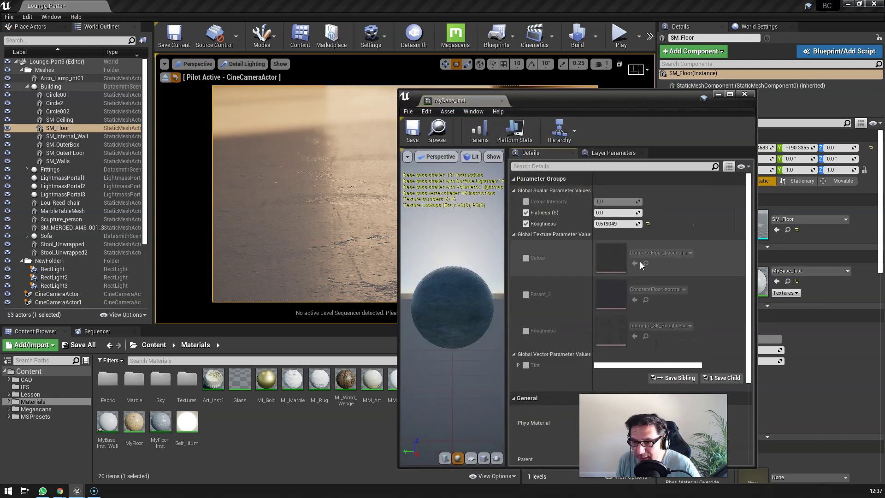
scroll(639, 242, "down", 3)
left_click_drag(637, 111, 612, 63)
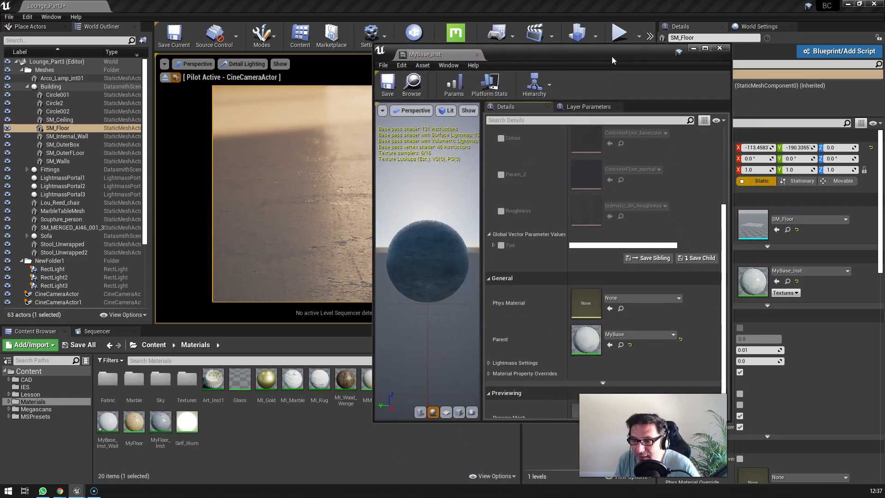
double_click(584, 337)
right_click_drag(554, 250, 568, 253)
left_click(567, 253)
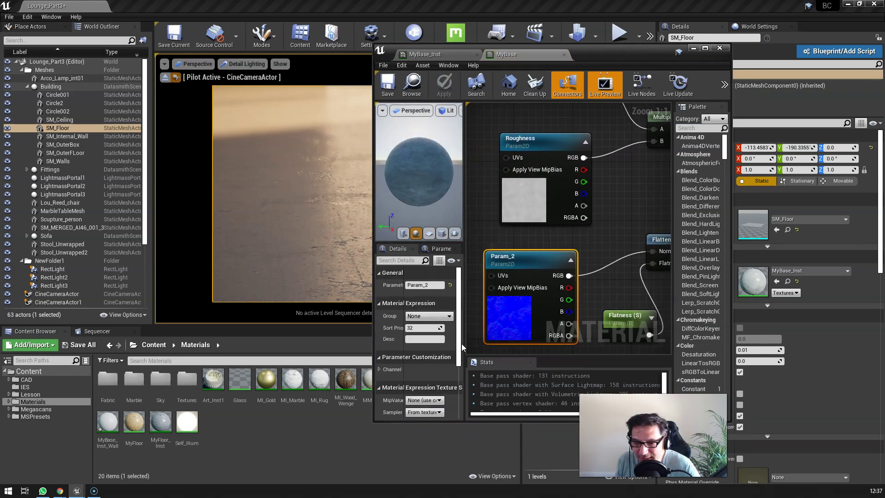
left_click_drag(460, 344, 459, 389)
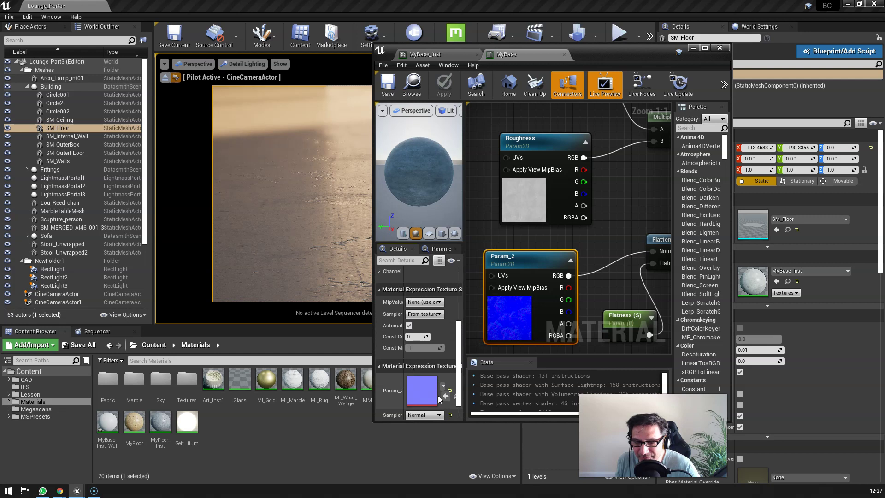
- Open the ConcreteFloor_normal texture maximized and zoom in and out on its surface detail
double_click(424, 389)
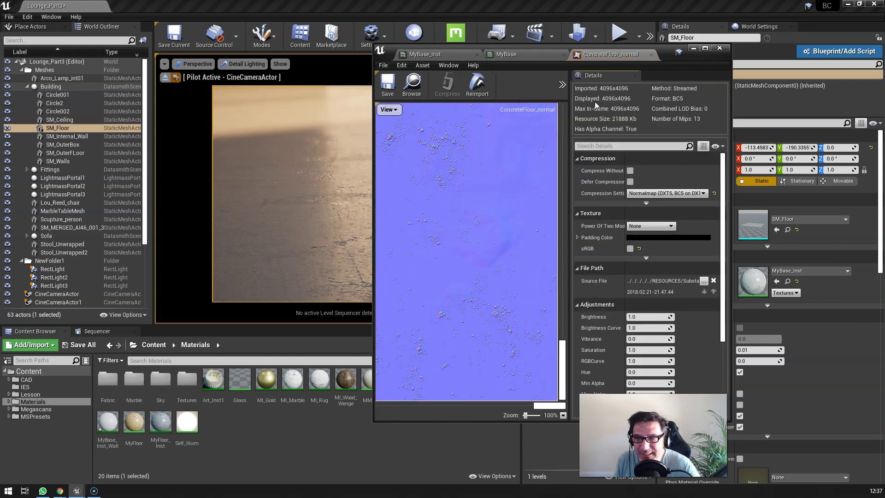
left_click(705, 48)
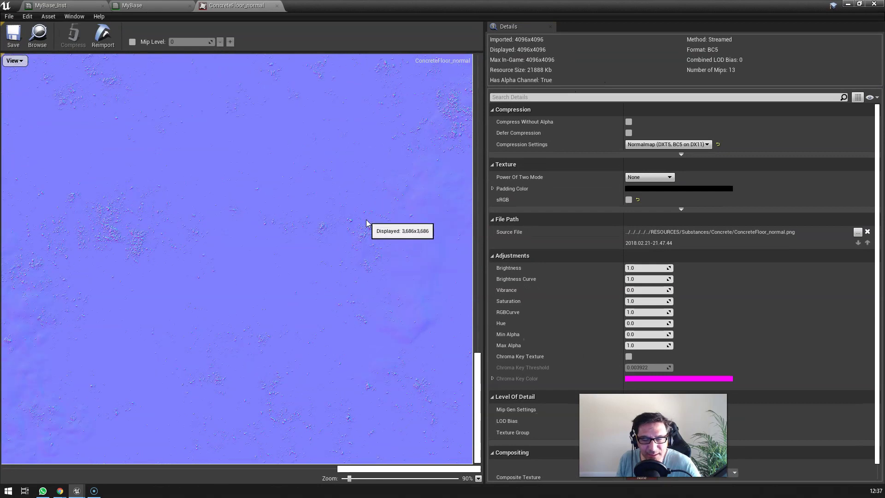
scroll(369, 230, "down", 2)
scroll(166, 262, "down", 3)
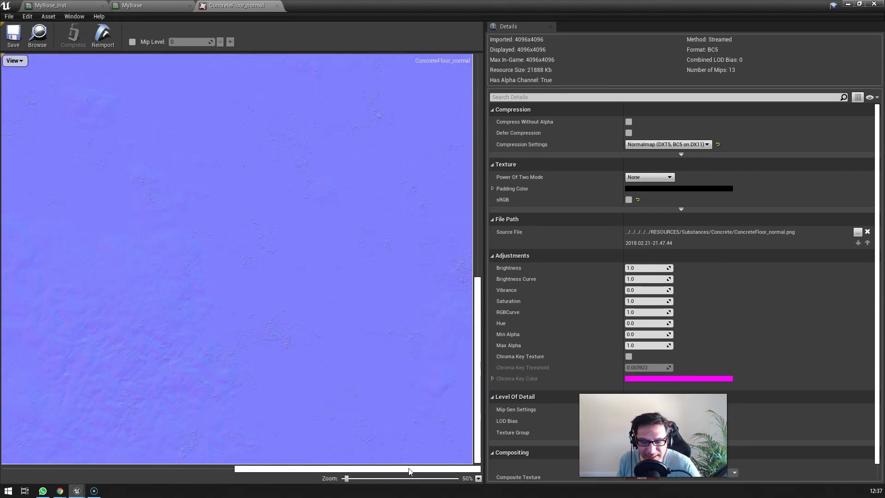
left_click_drag(409, 469, 322, 469)
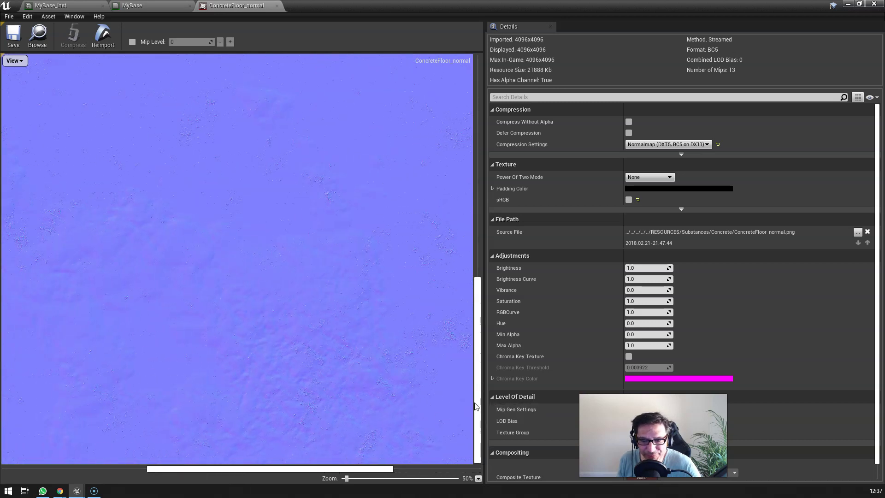
scroll(352, 319, "down", 1)
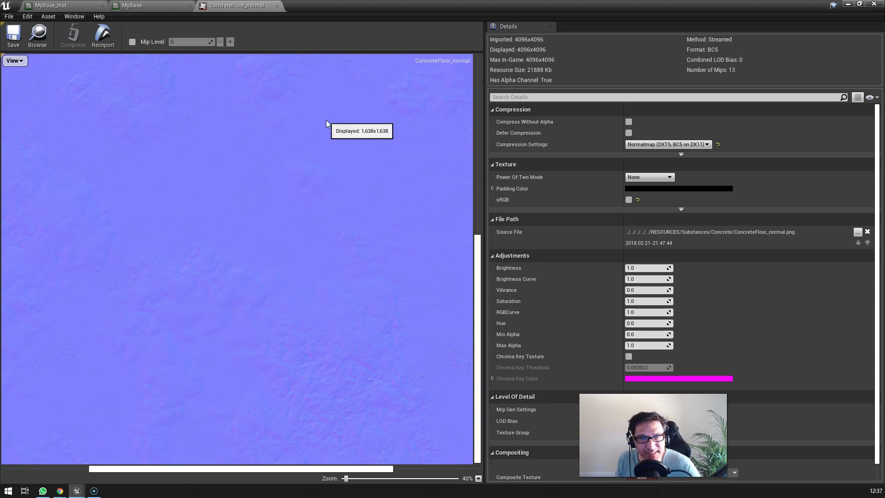
scroll(287, 190, "up", 2)
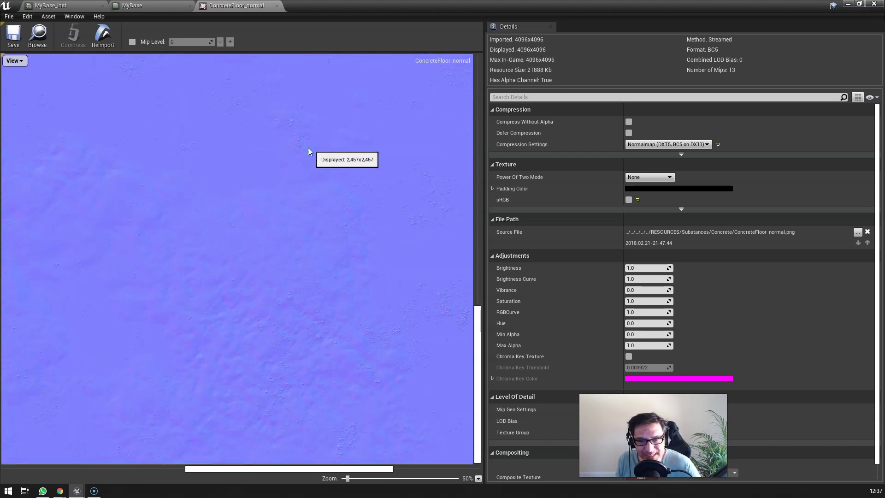
- Restore the ConcreteFloor_normal texture window to a smaller size, then close the texture and material editors
double_click(509, 6)
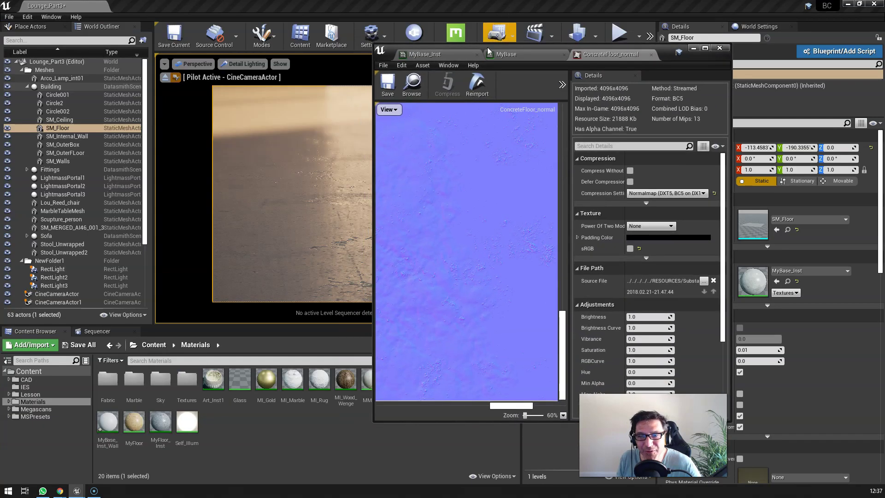
left_click_drag(663, 49, 789, 68)
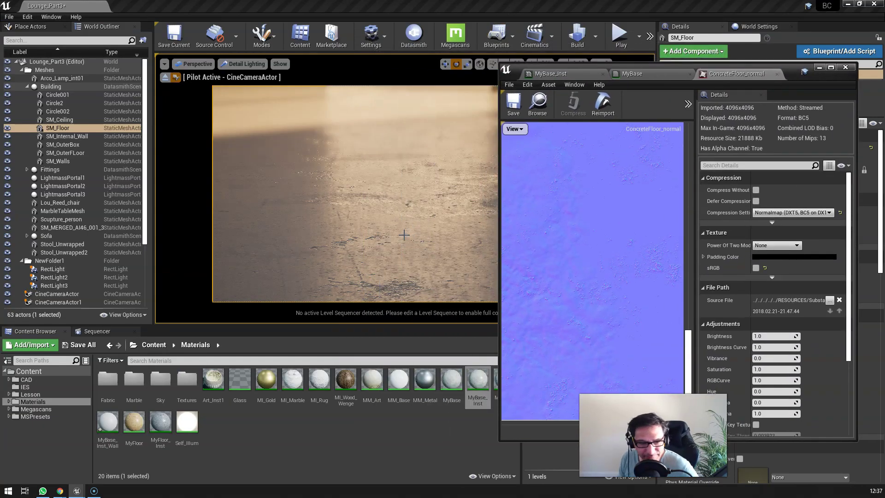
left_click_drag(792, 76, 558, 115)
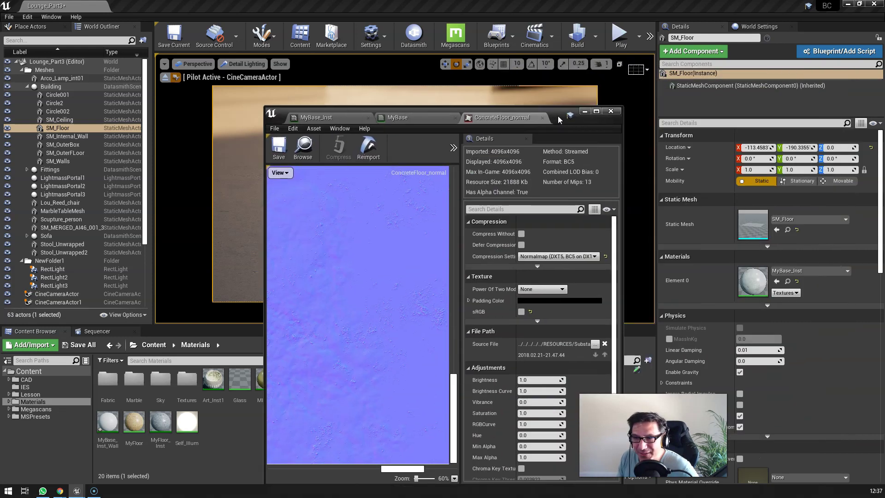
left_click(614, 109)
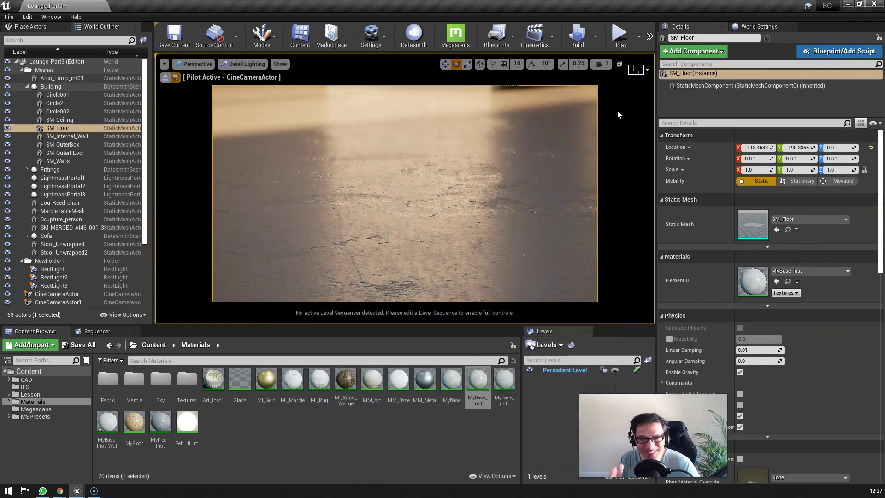